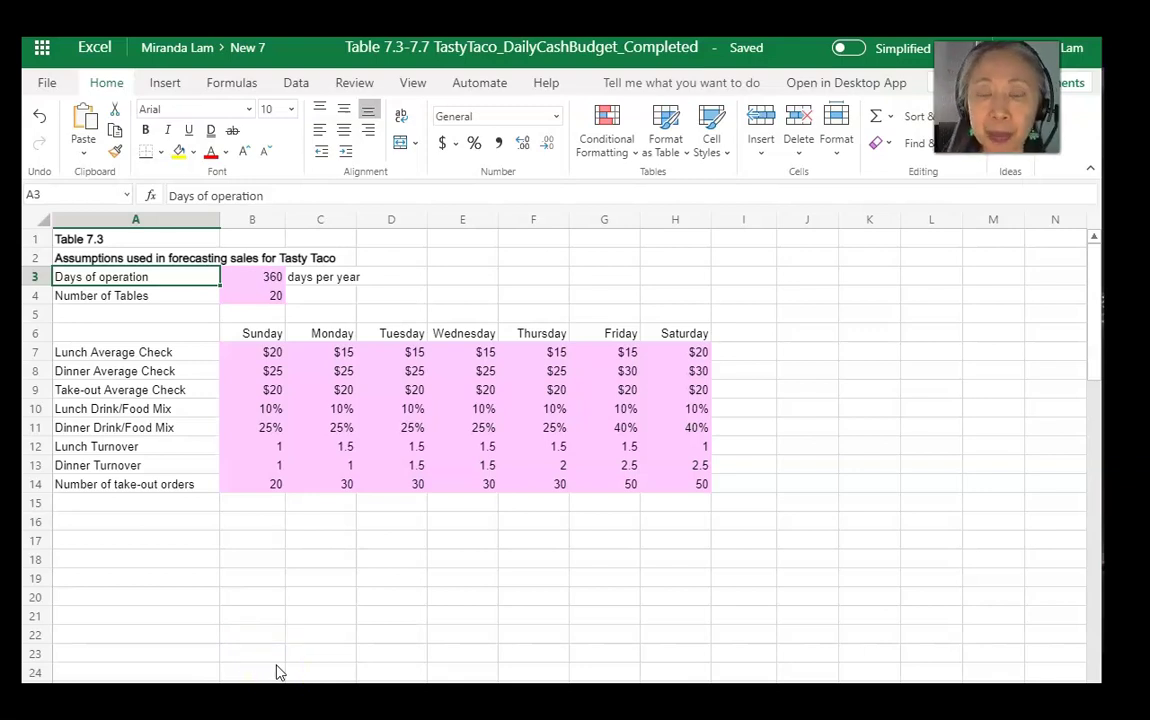
left_click(135, 559)
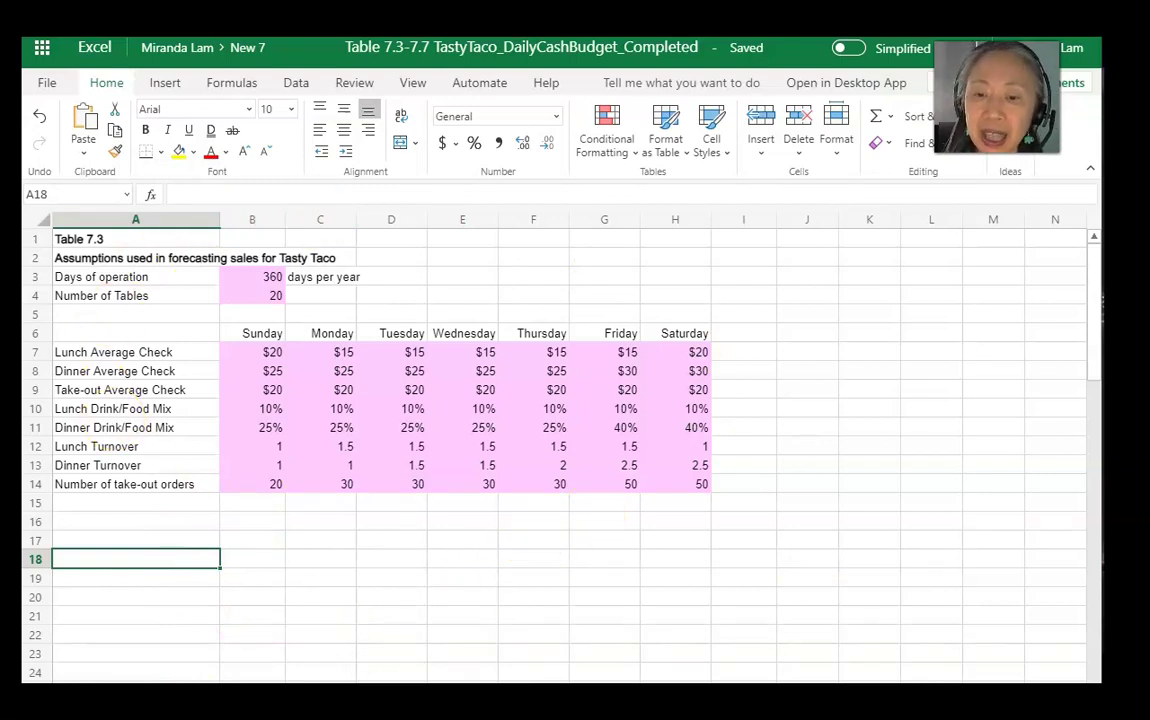
key("ctrl+Page_Down")
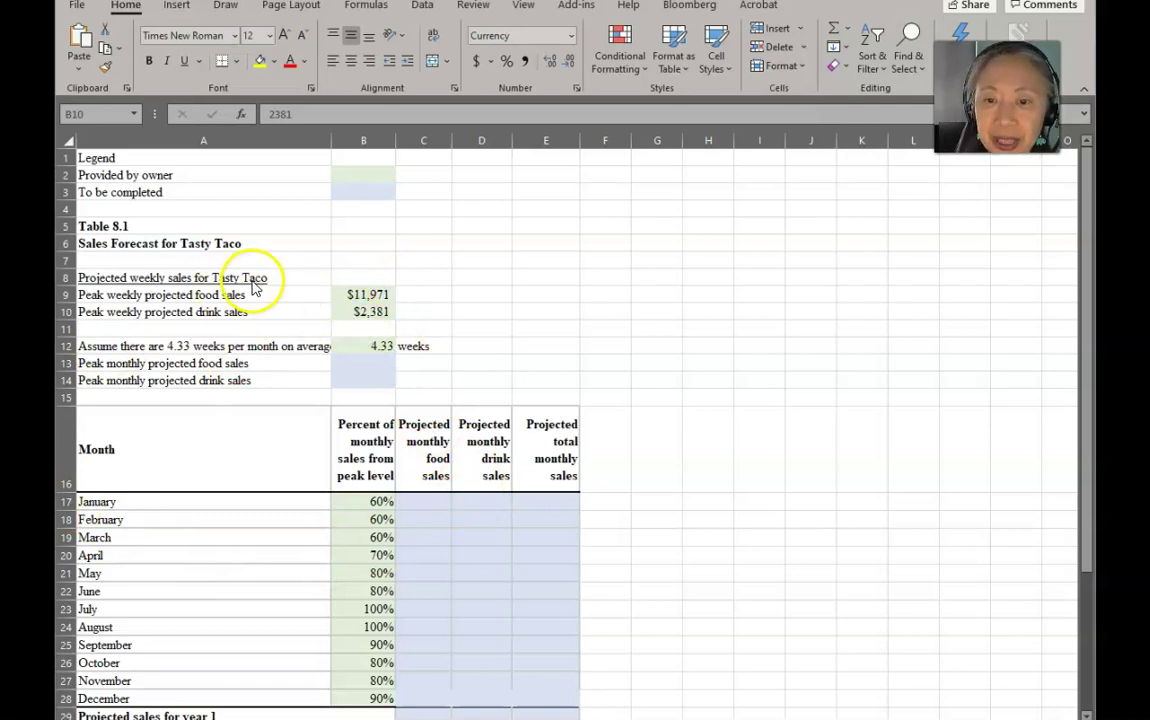
Calculate peak monthly projected food sales in B13 with the formula =B9*$B$12
left_click(347, 363)
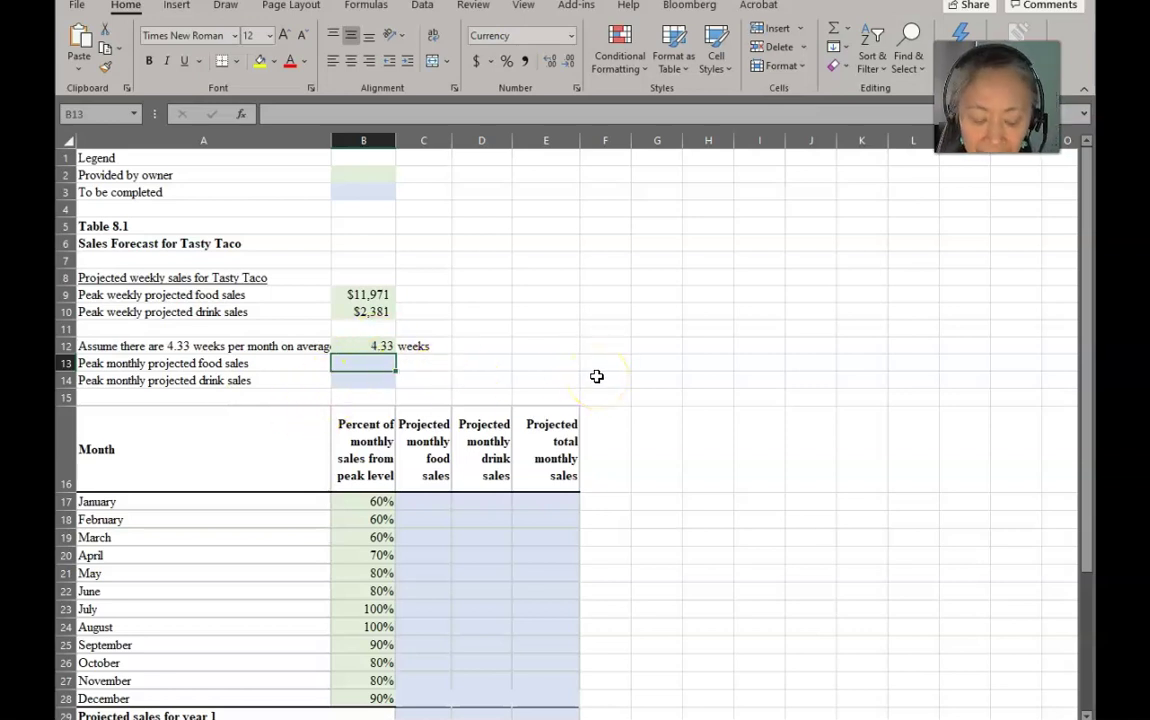
type("=")
key("Up")
key("Up")
key("Up")
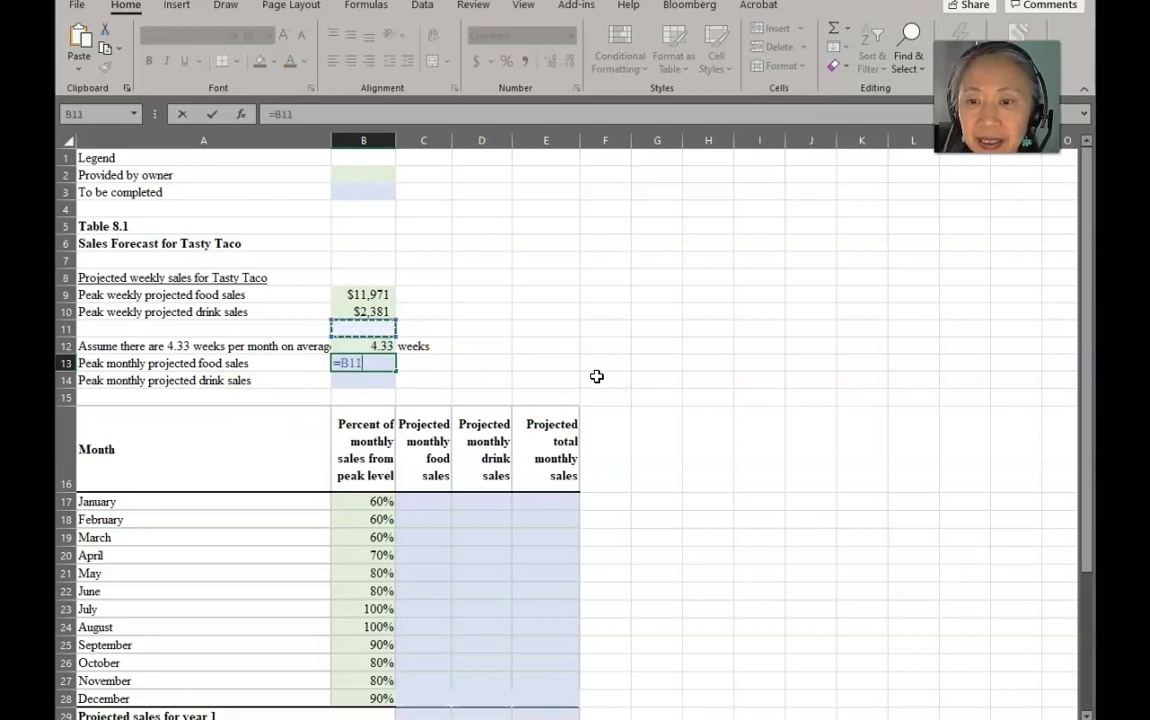
key("Up")
type("*")
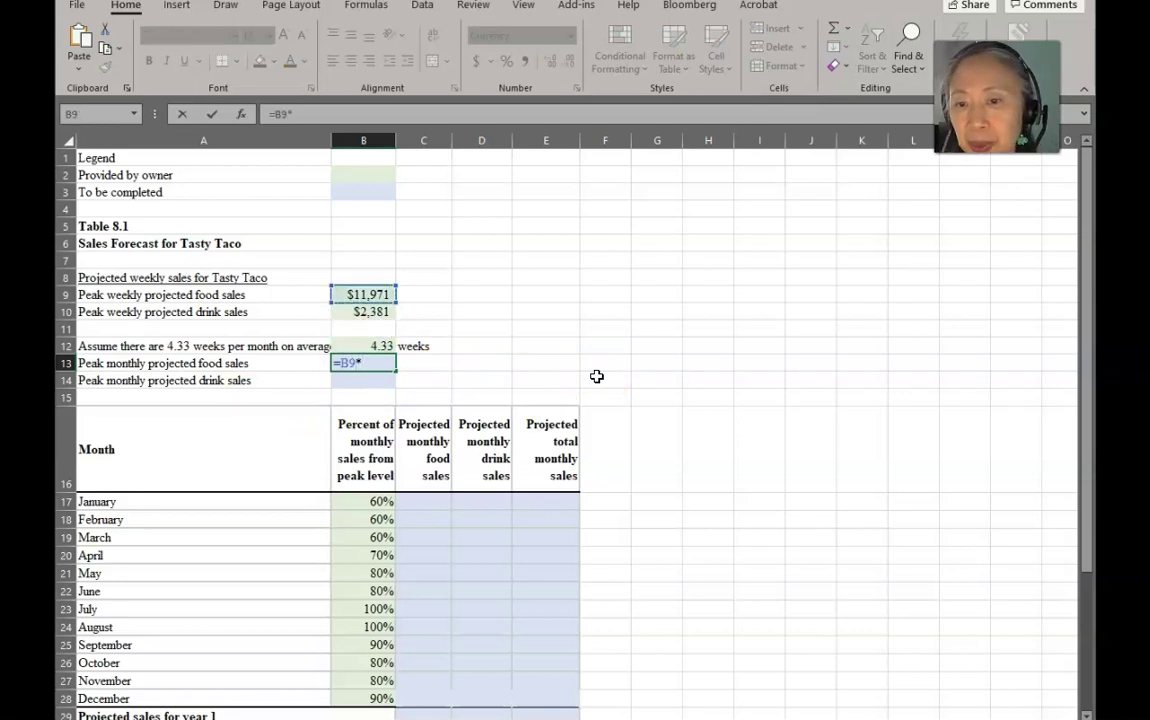
key("Up")
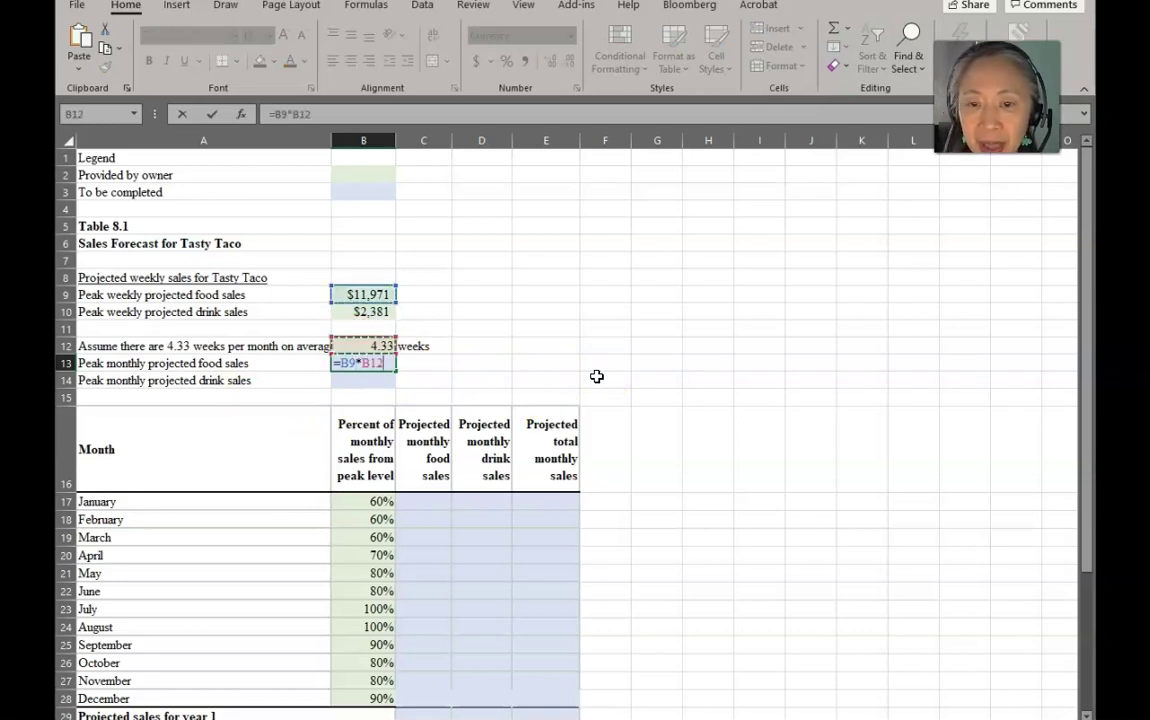
key("F4")
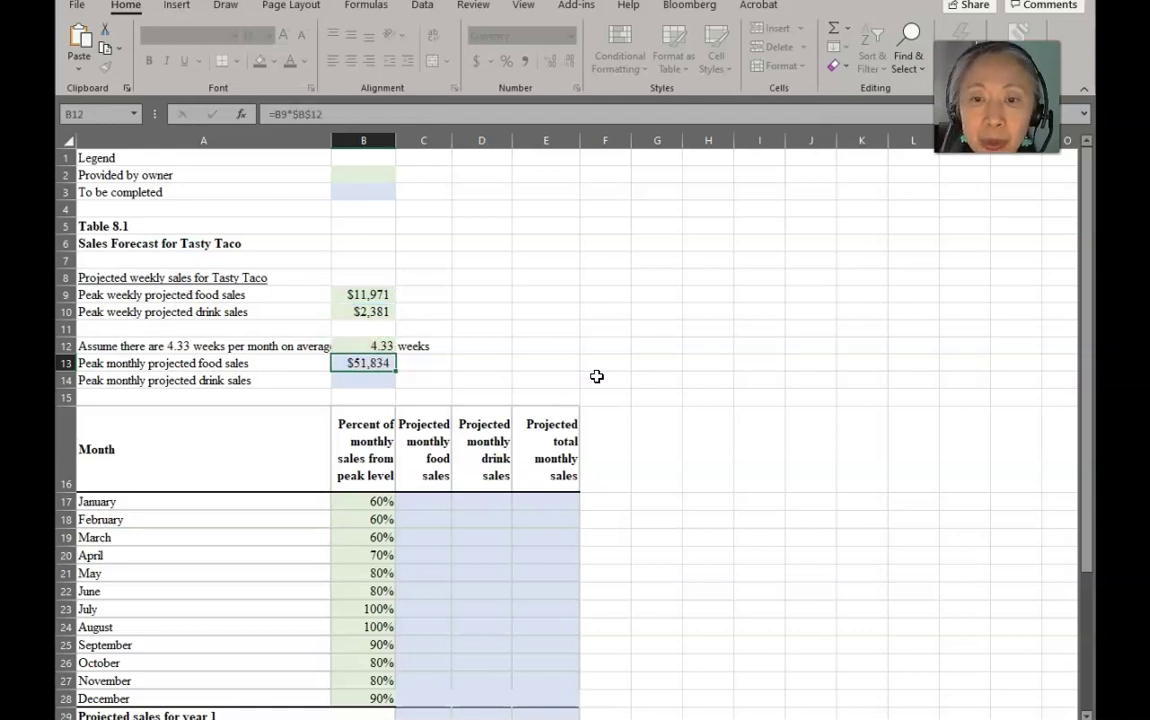
key("Return")
Copy the peak monthly food sales formula from B13 into B14 for peak monthly drink sales
key("Up")
key("Up")
key("Down")
key("ctrl+c")
key("Down")
key("Return")
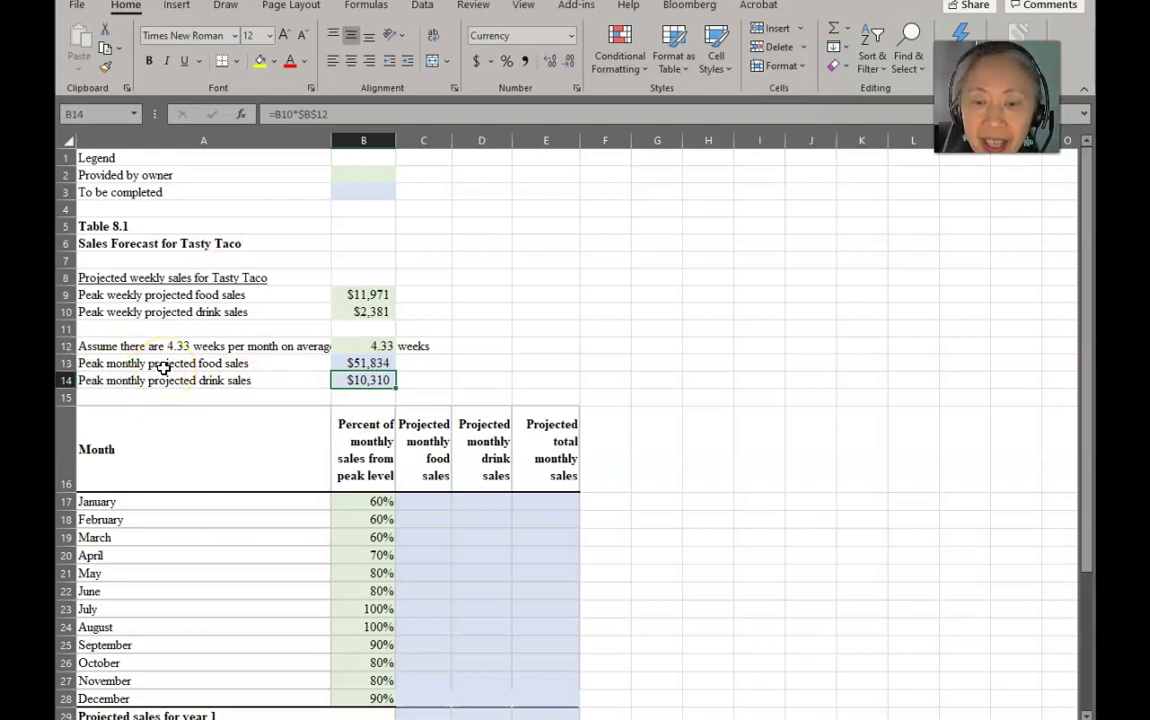
Calculate January's projected monthly food sales in C17 with the formula =$B$13*B17
scroll(163, 368, "down", 2)
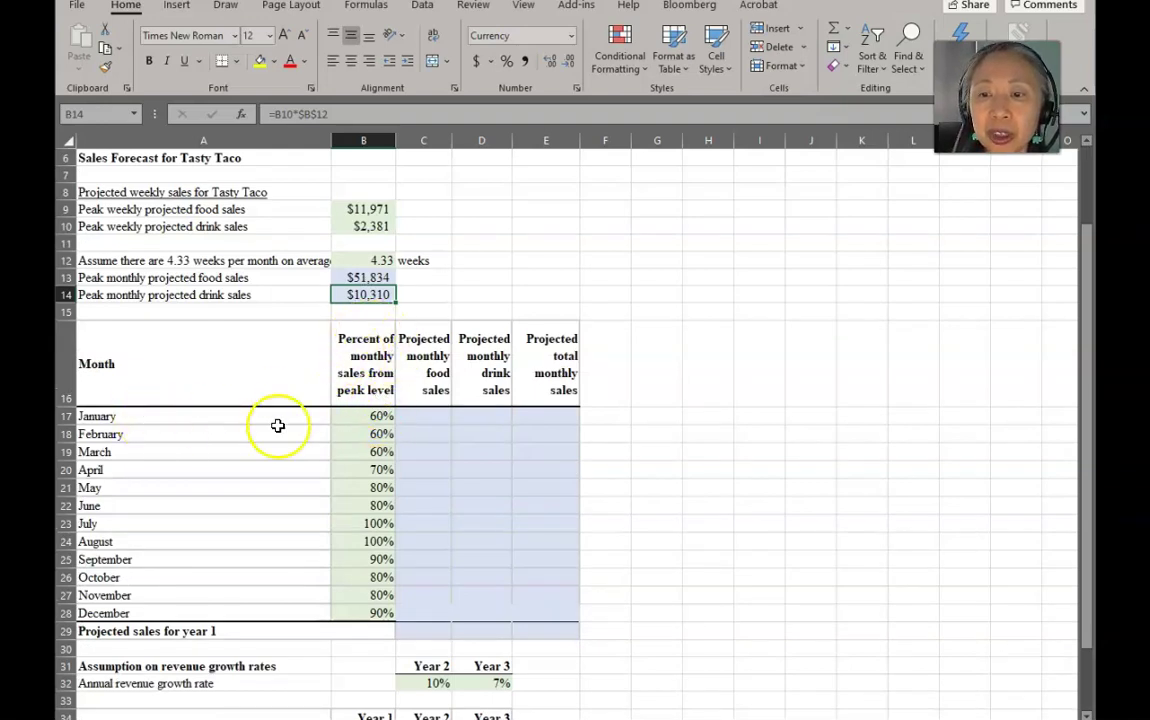
left_click(366, 416)
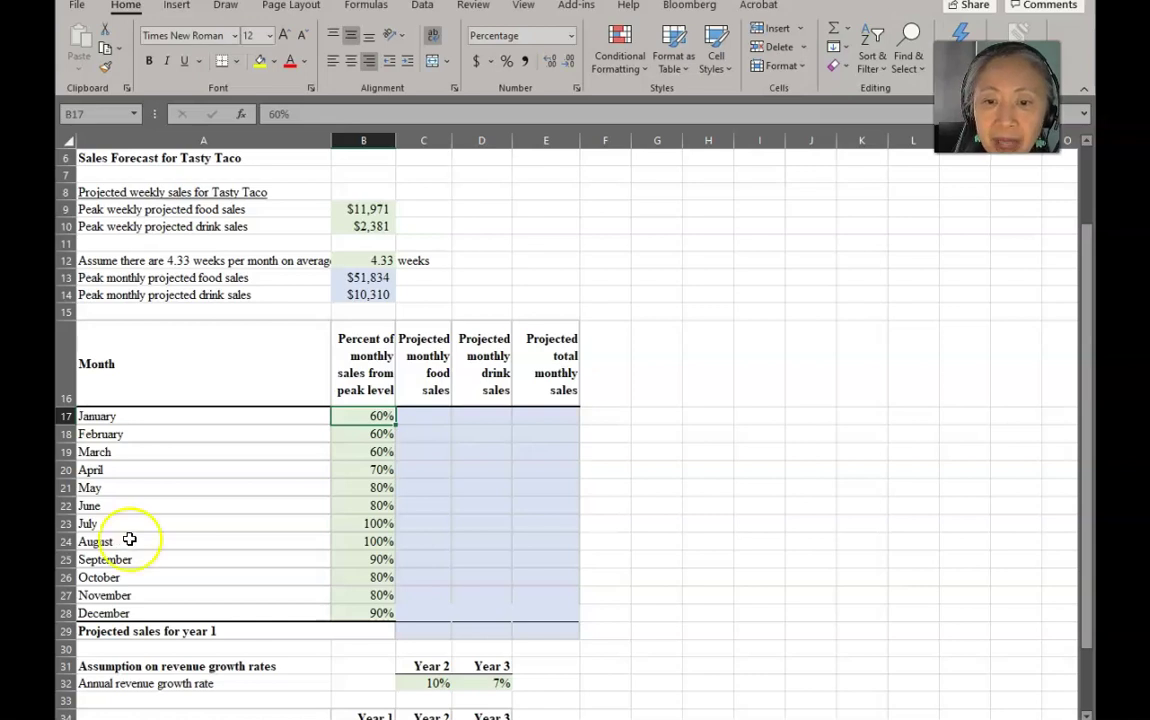
left_click(370, 561)
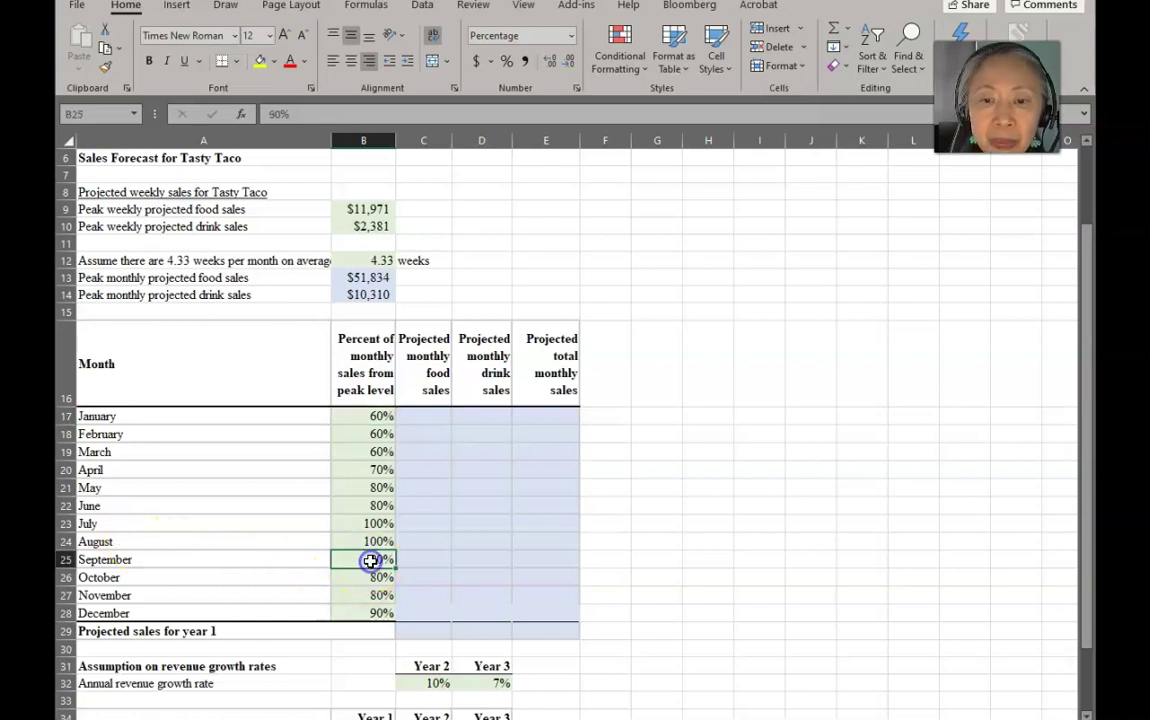
left_click(370, 613)
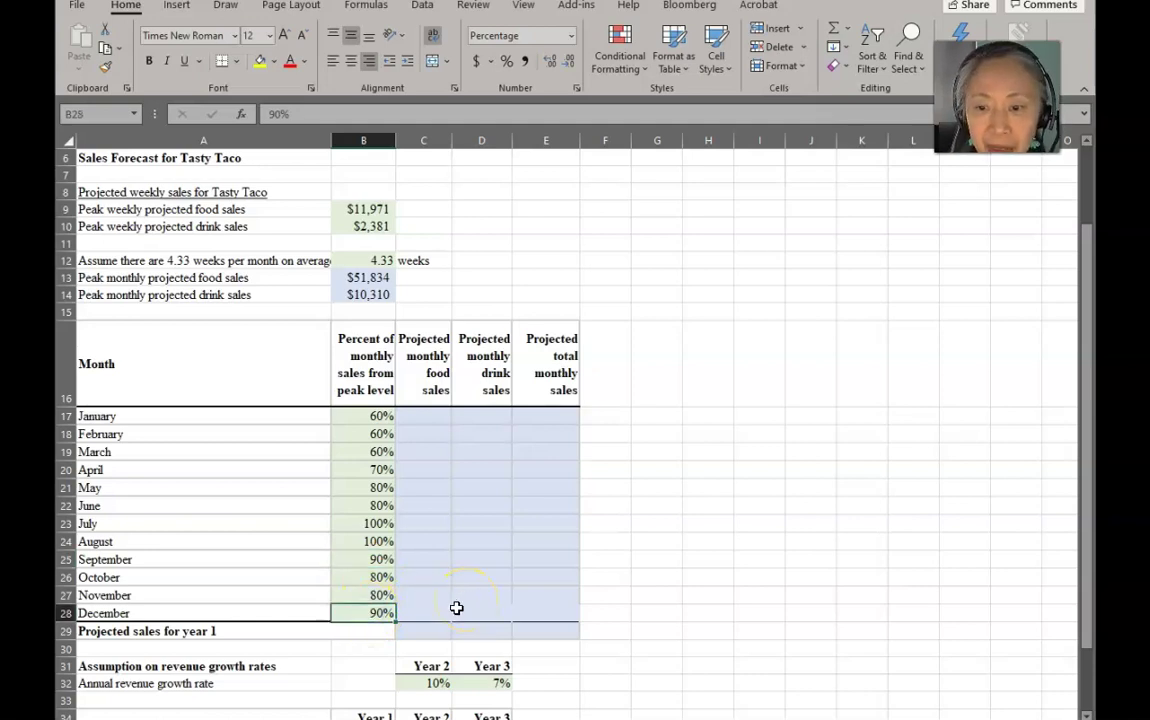
left_click(371, 417)
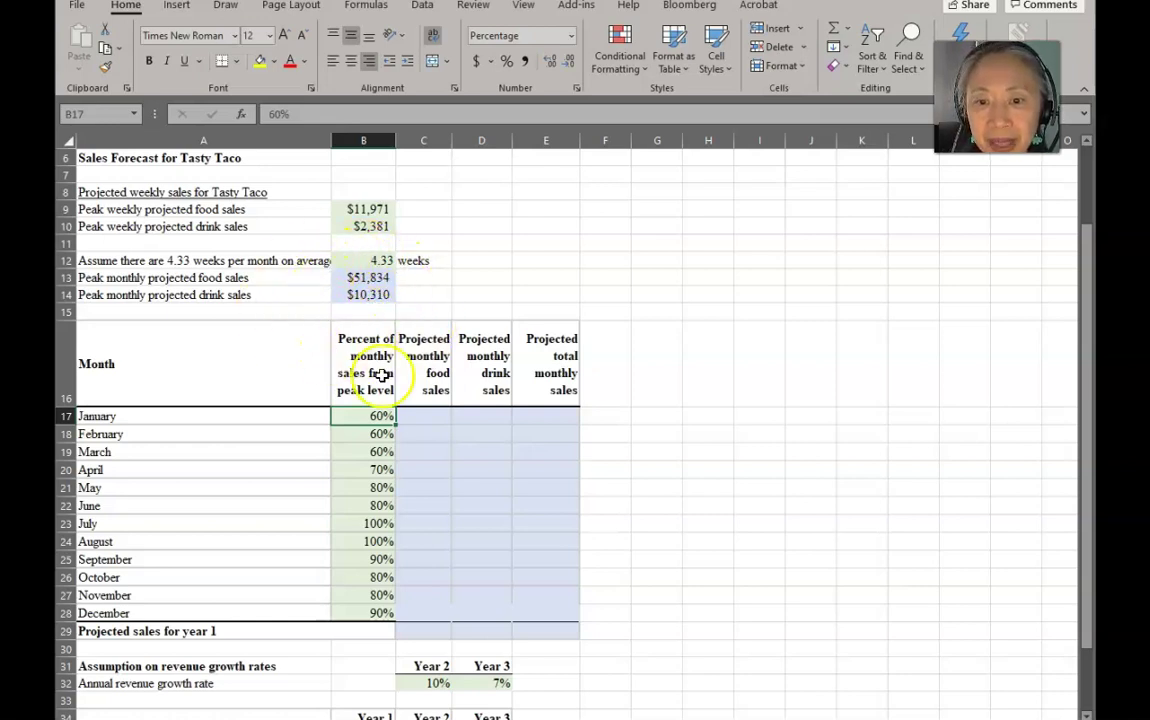
left_click(417, 416)
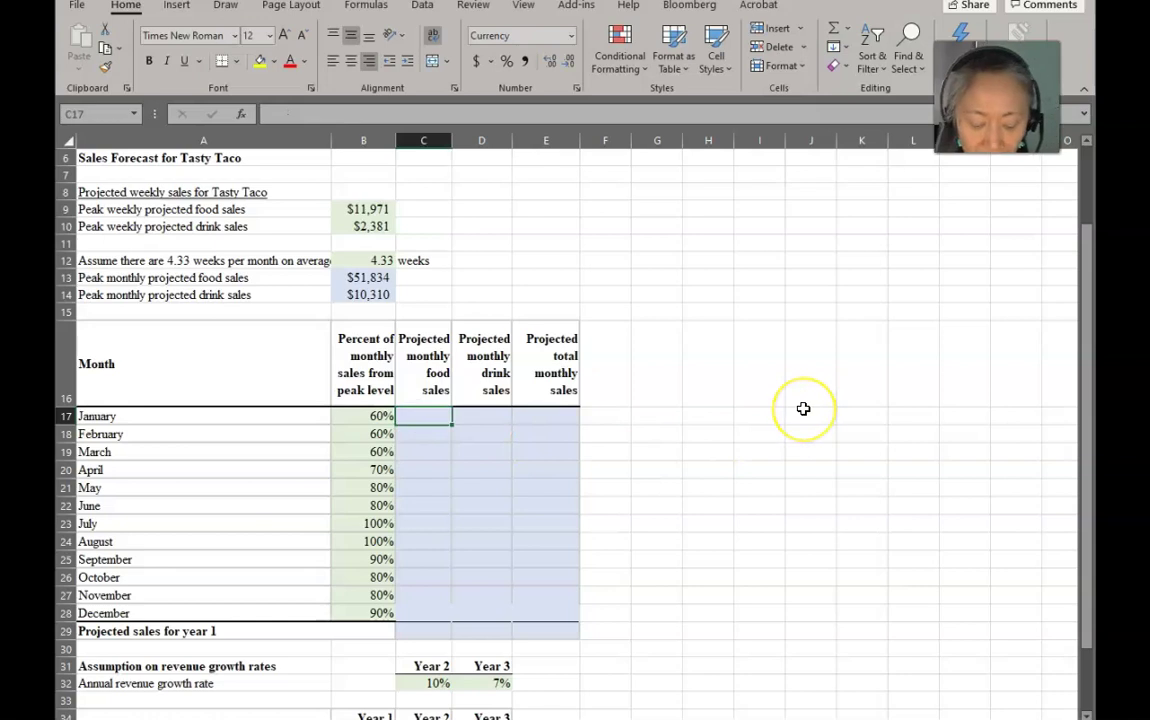
type("=")
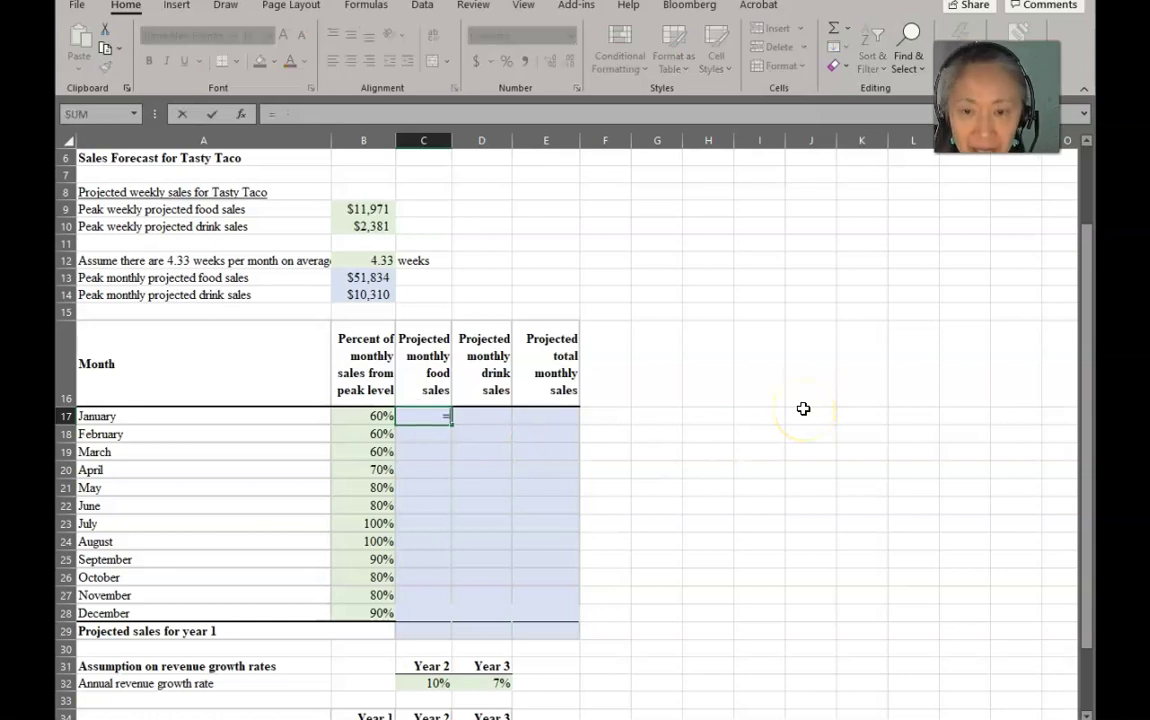
left_click(347, 277)
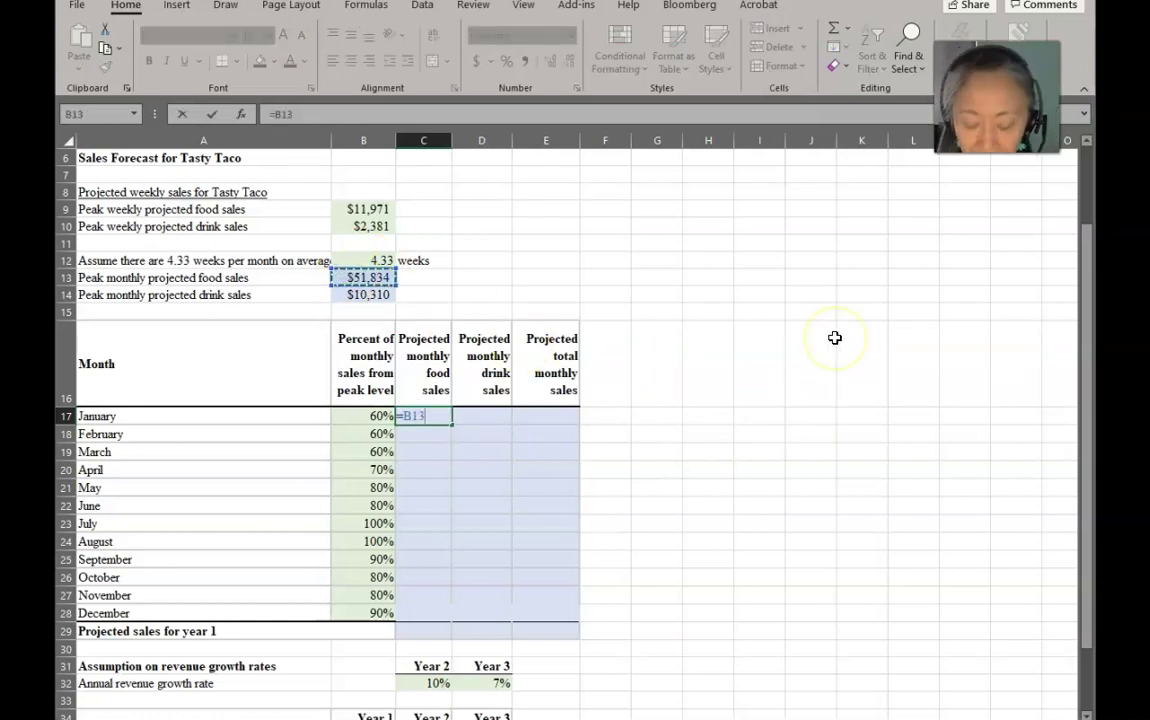
key("F4")
type("*")
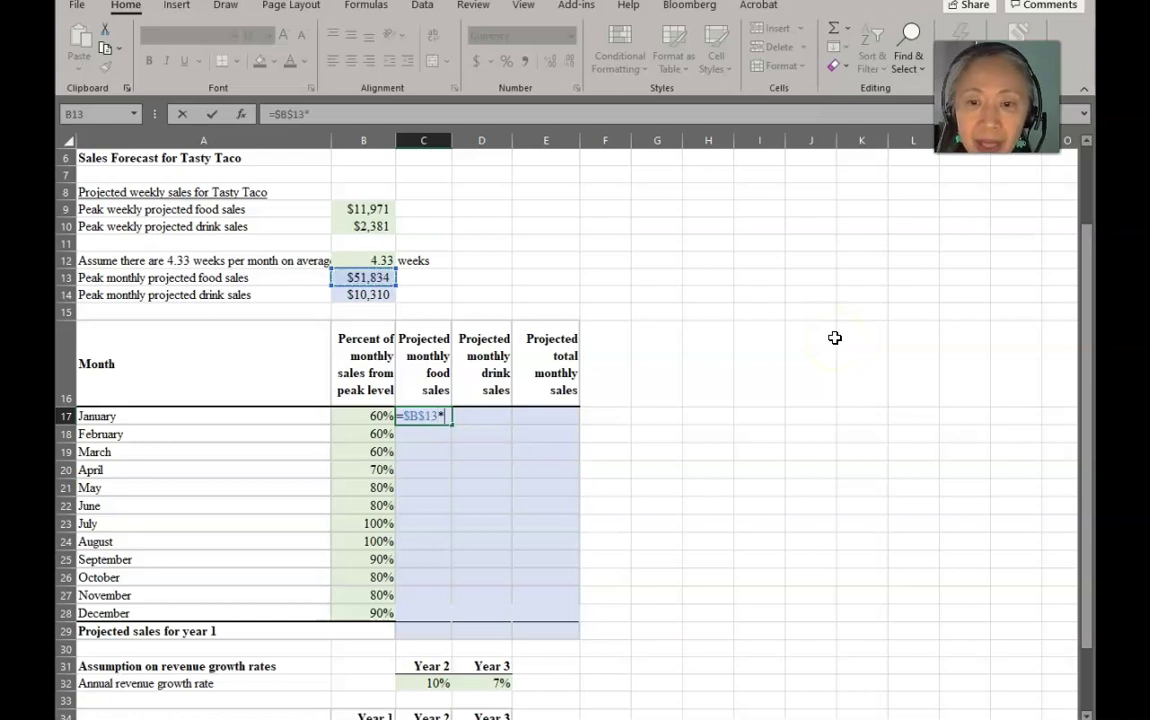
left_click(360, 410)
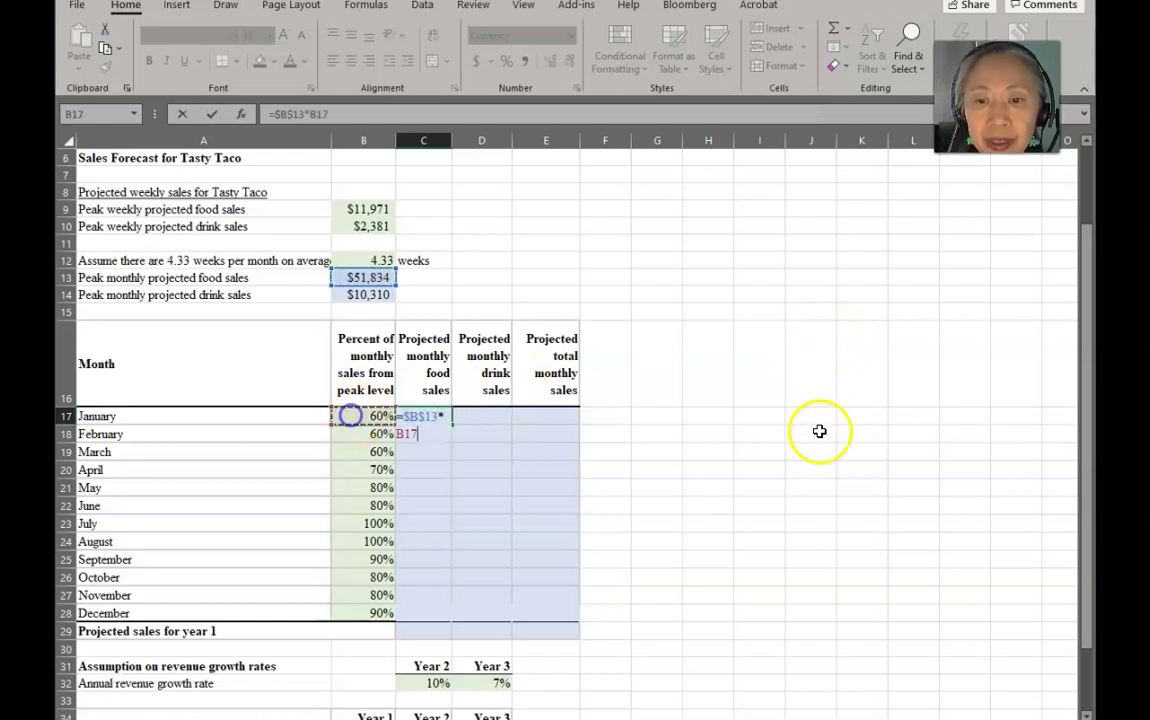
key("Return")
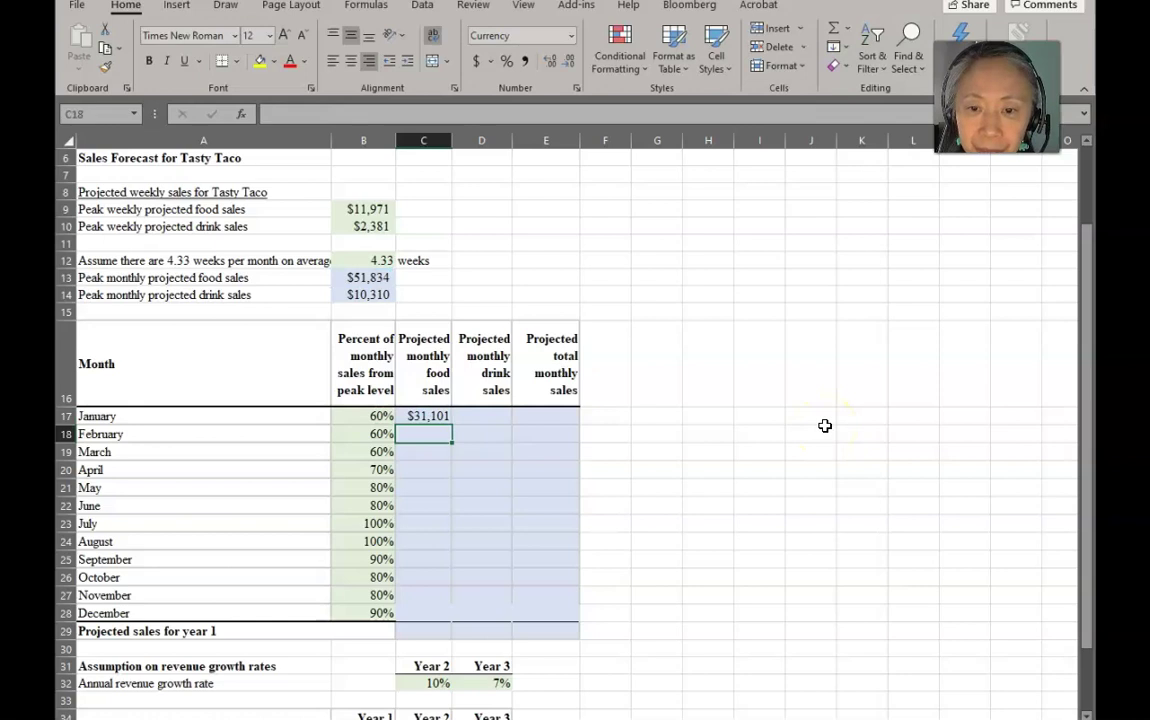
Calculate January's projected monthly drink sales in D17 with the formula =$B$14*B17
left_click(493, 421)
type("=")
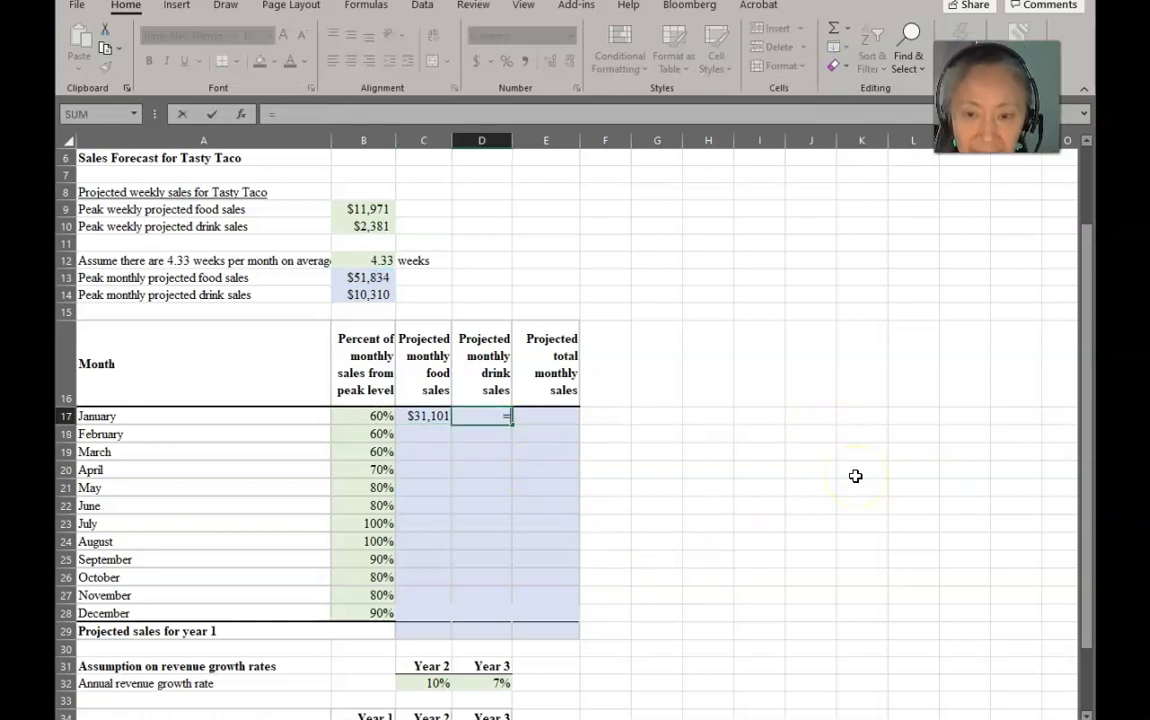
left_click(379, 294)
key("F4")
type("*")
left_click(347, 412)
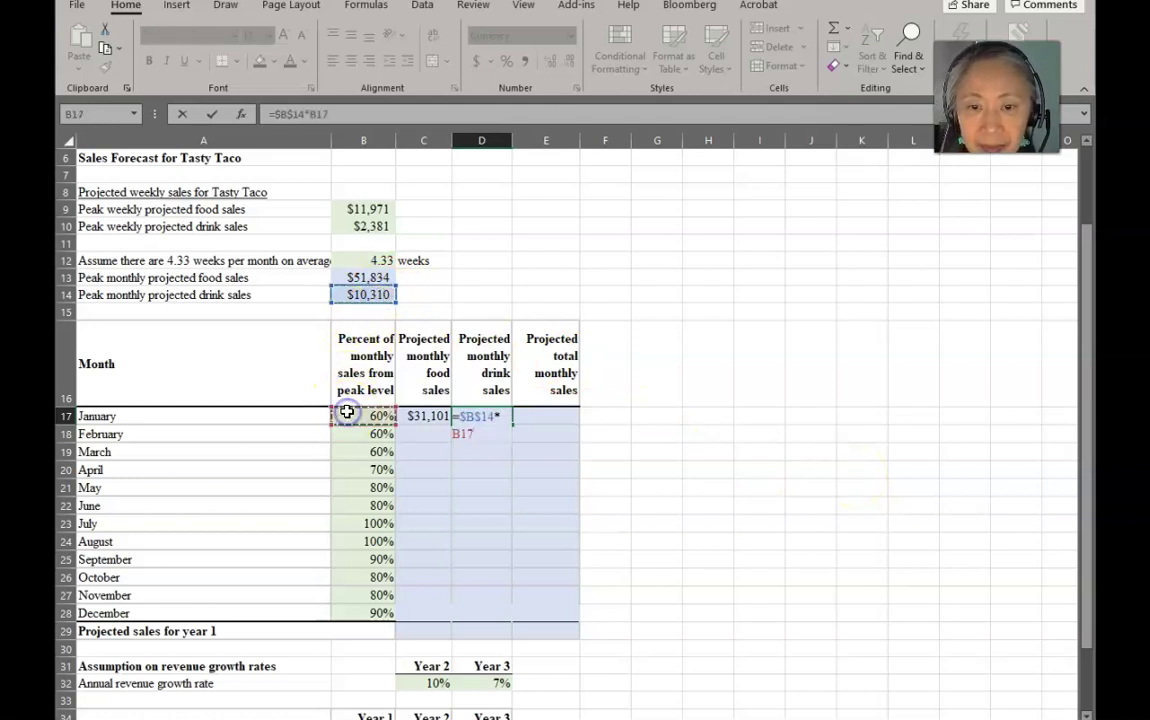
key("Return")
Calculate January's projected total monthly sales in E17 by adding D17 and C17
key("Up")
key("Right")
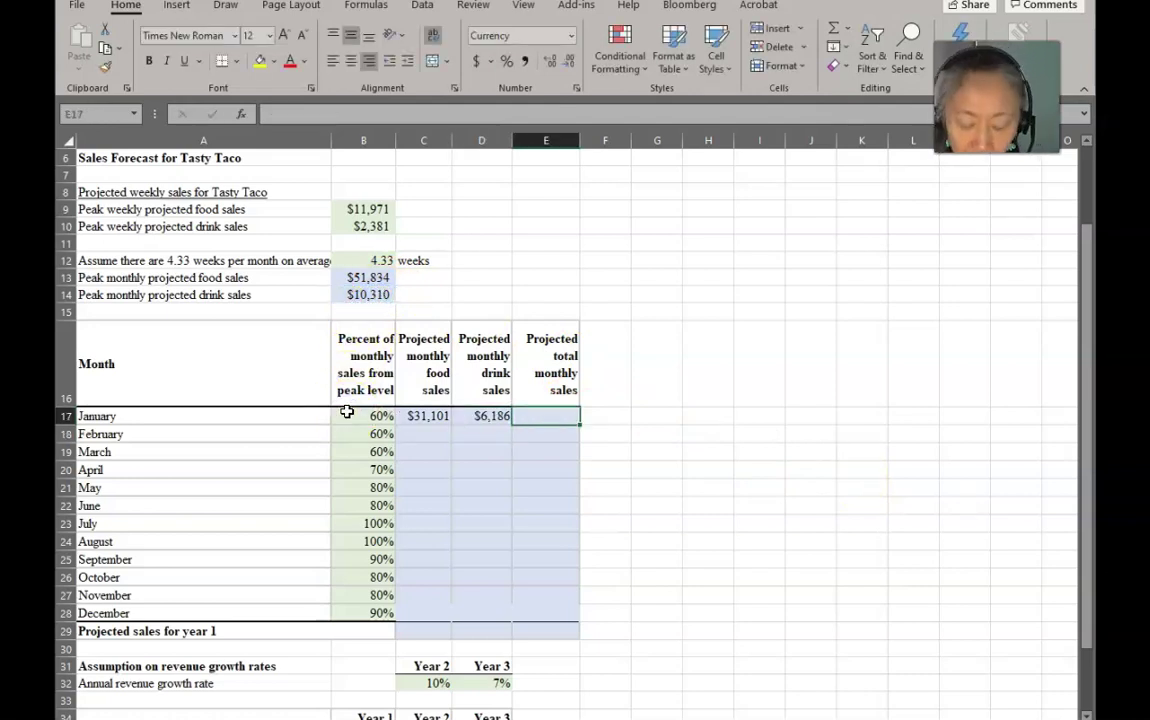
type("=")
key("Left")
type("+")
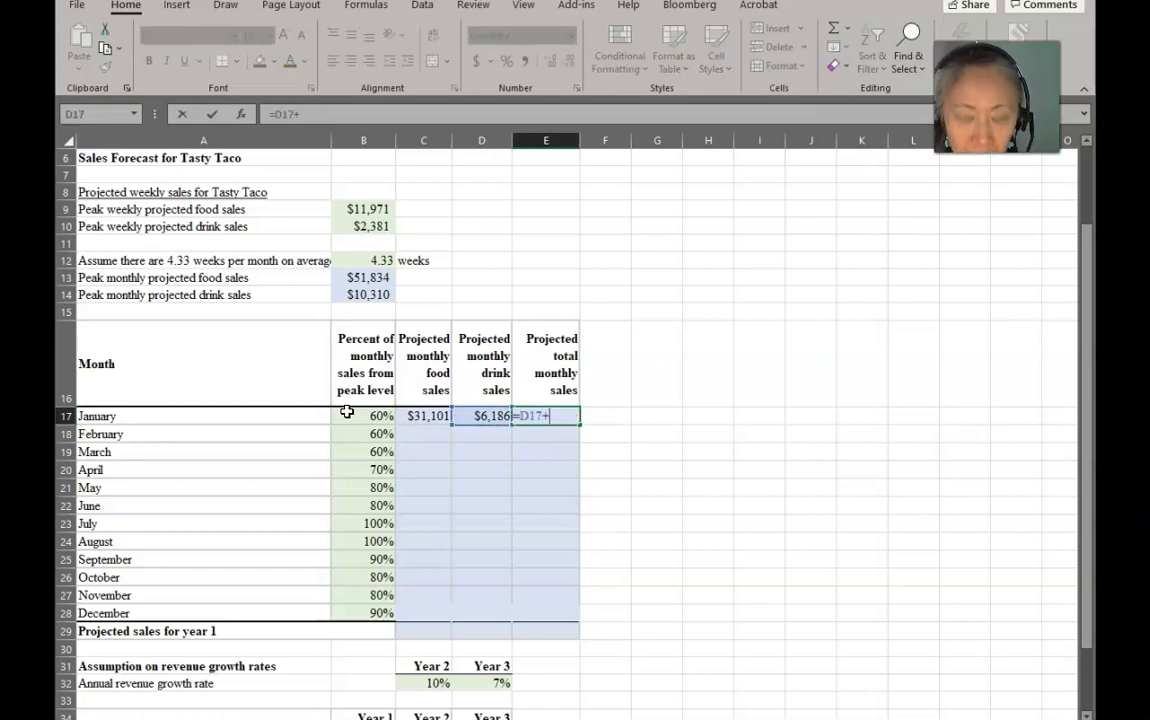
key("Left")
key("Left")
key("Return")
Copy January's formulas in C17:E17 and paste them as formulas only into the February to December rows
scroll(378, 470, "up", 2)
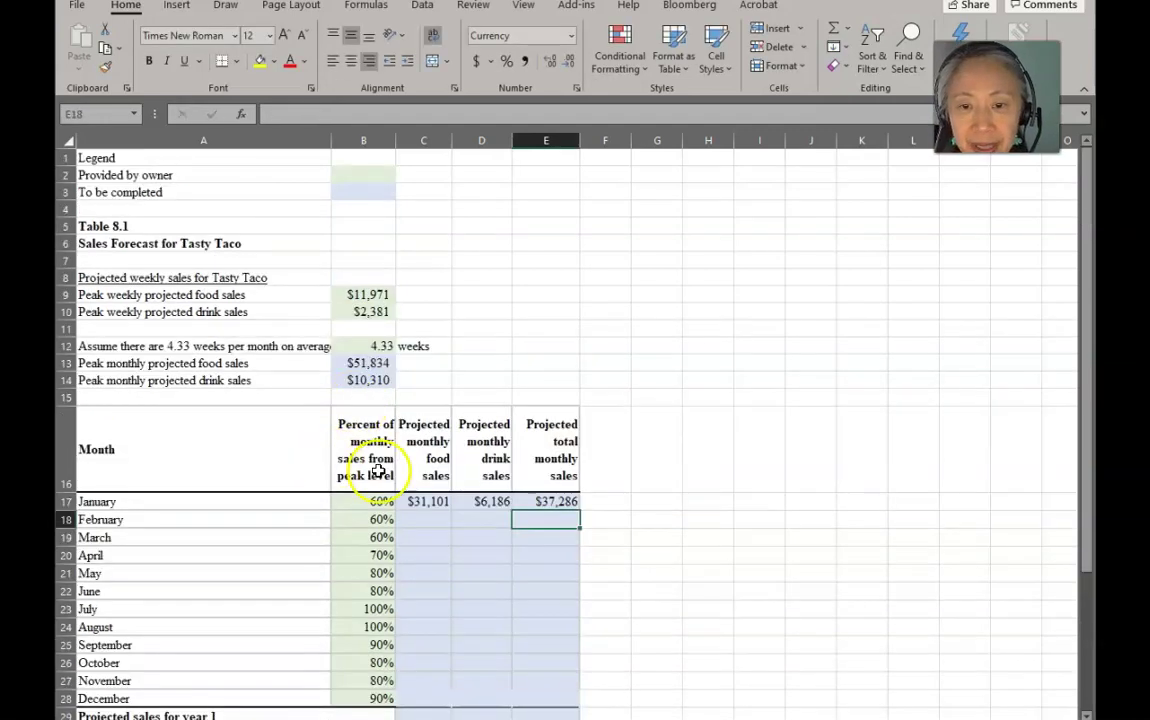
left_click_drag(424, 505, 565, 527)
left_click_drag(410, 505, 557, 503)
key("ctrl+c")
left_click(425, 518)
key("shift+Down")
key("shift+Down")
key("shift+Down")
key("shift+Down")
key("shift+Down")
key("shift+Down")
key("shift+Down")
key("shift+Down")
key("shift+Down")
key("shift+Down")
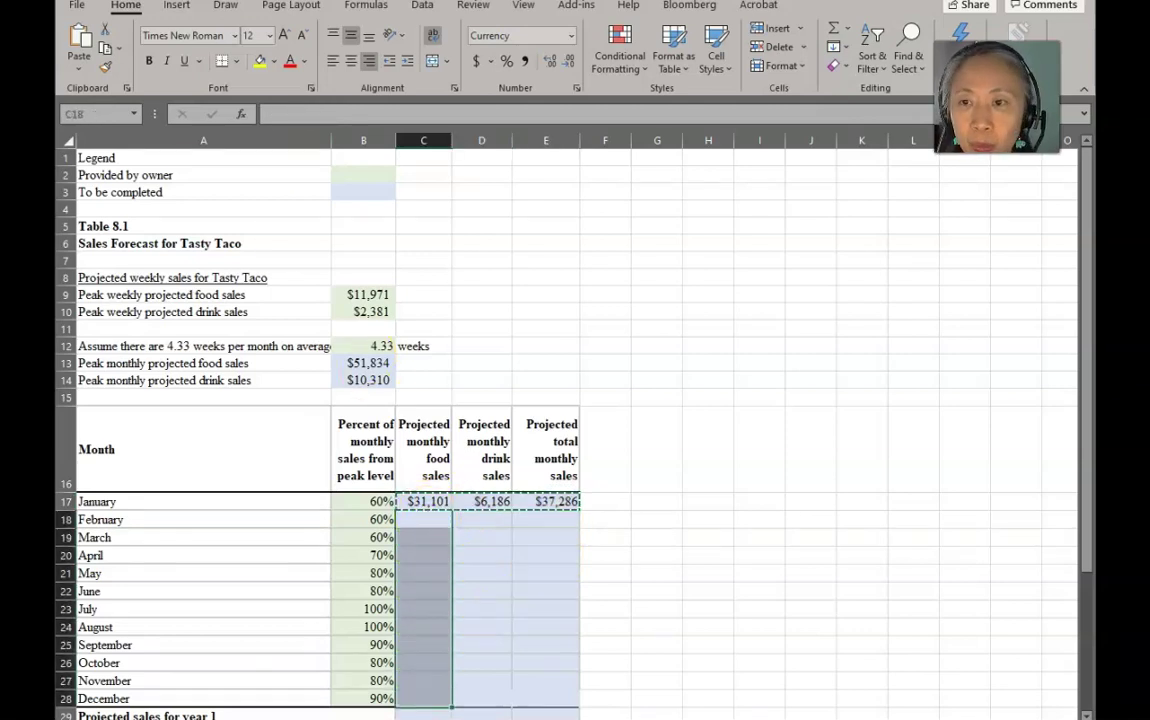
left_click(79, 67)
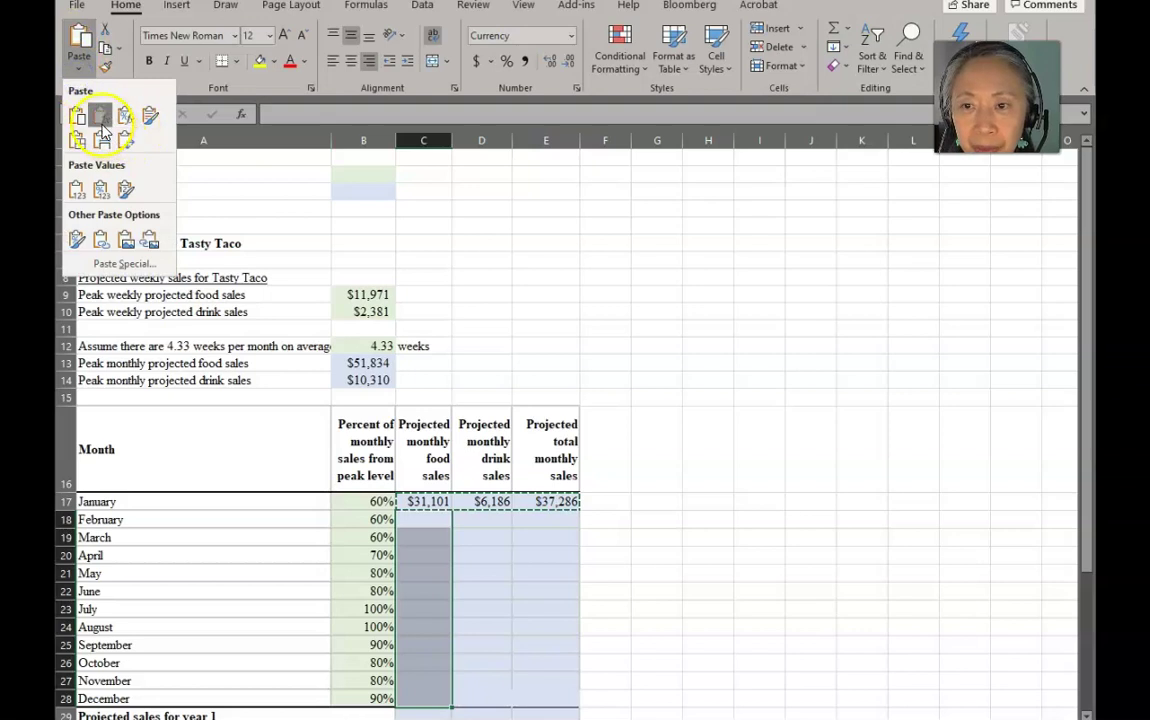
left_click(99, 116)
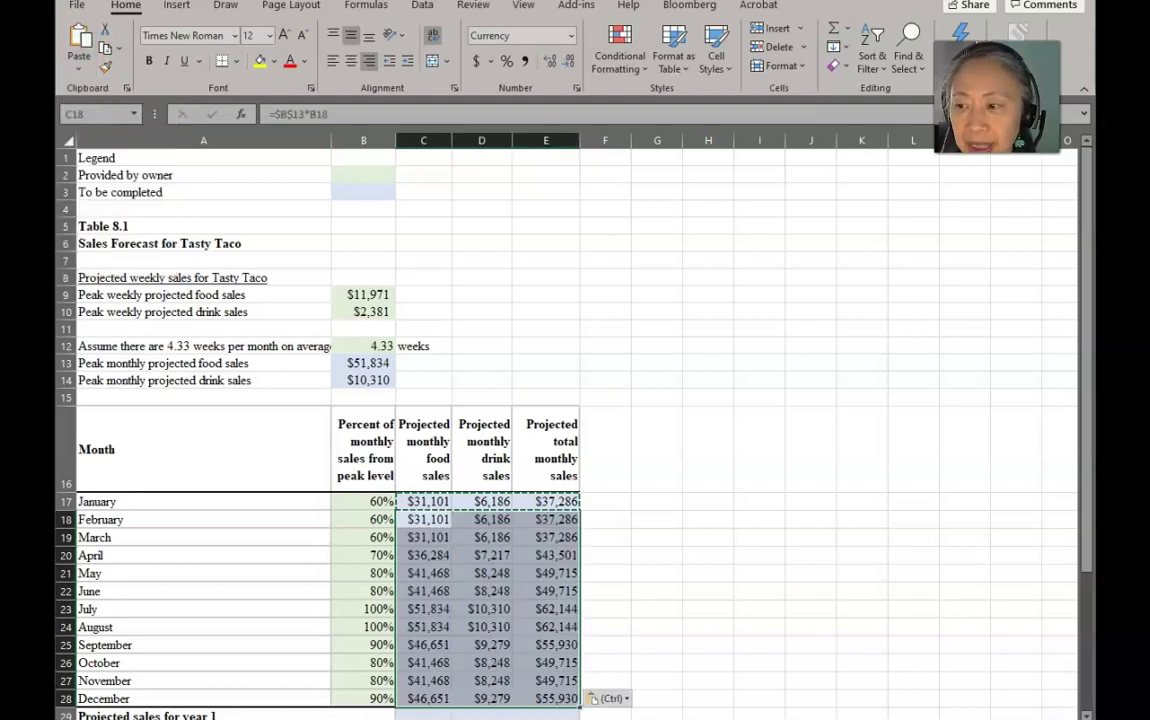
Total the year 1 projected food sales in C29 with a SUM of C17:C28
scroll(615, 535, "down", 3)
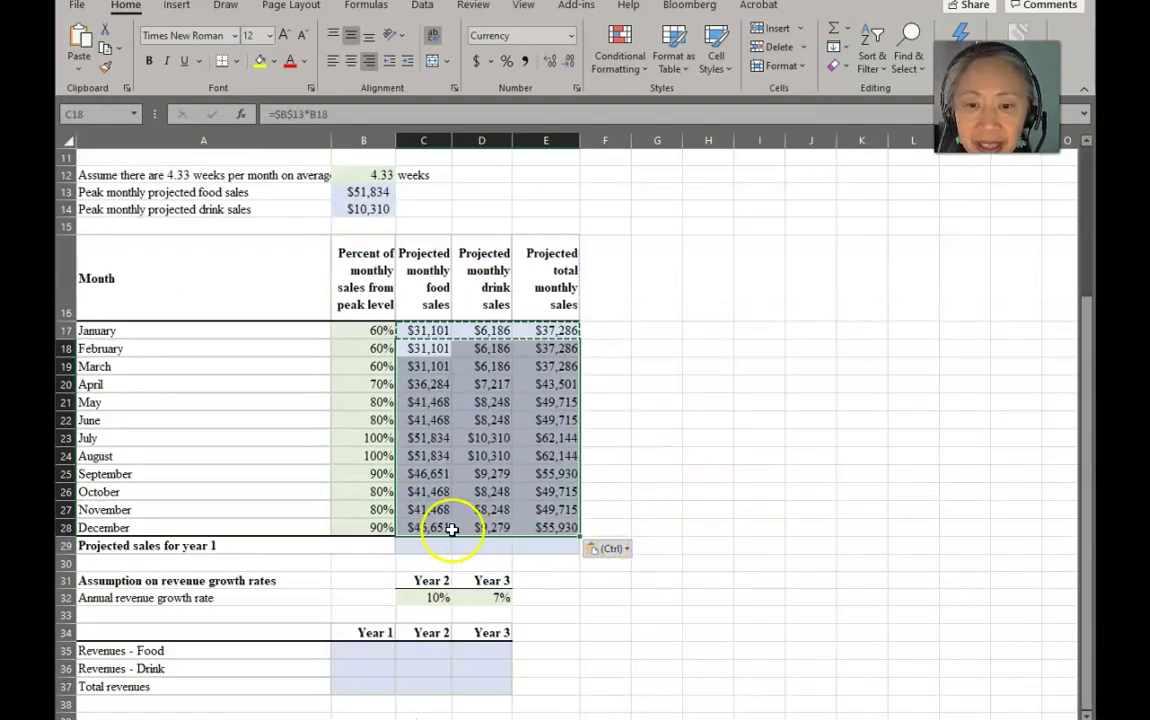
left_click(420, 545)
type("=")
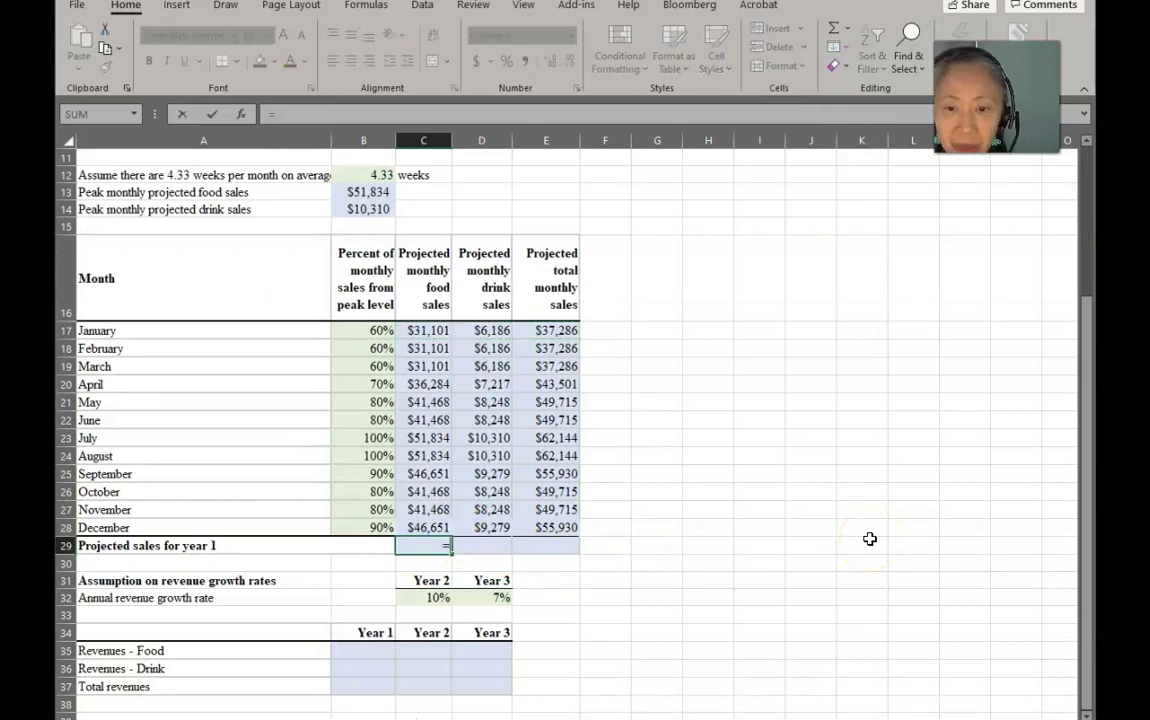
type("sum(")
key("Up")
key("shift+Up")
key("shift+Up")
key("shift+Up")
key("shift+Up")
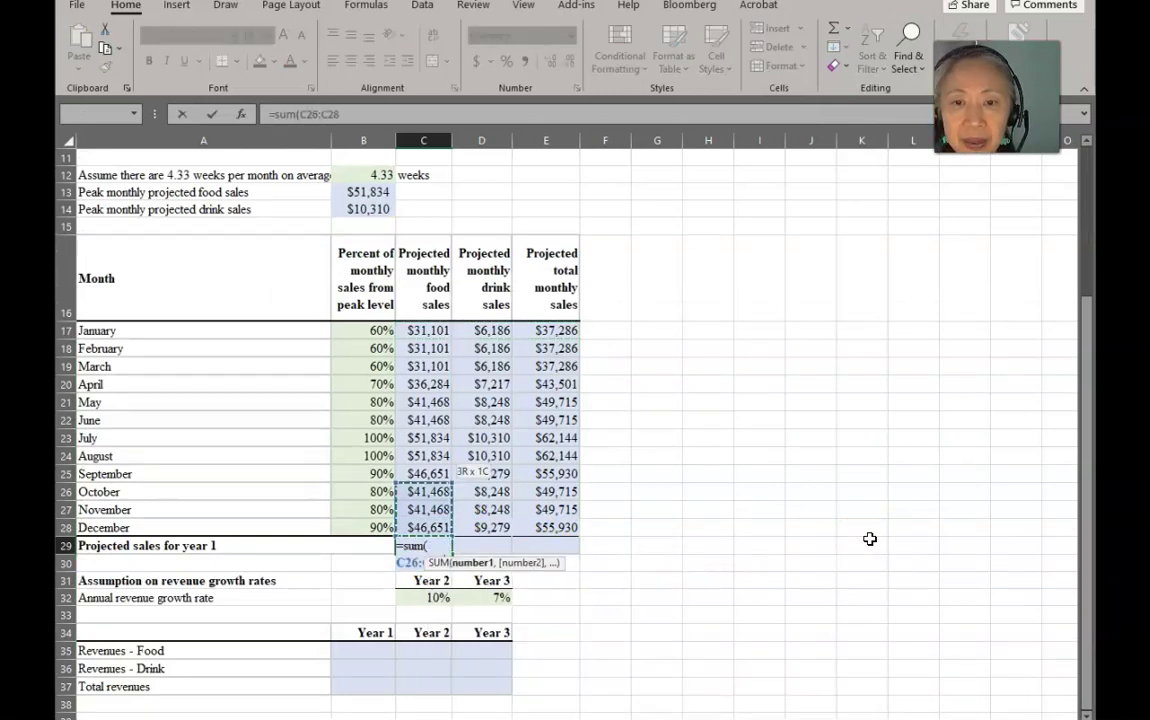
key("shift+Up")
key("shift+Up")
key("shift+Up")
key("shift+Up")
key("shift+Up")
key("shift+Up")
key("shift+Up")
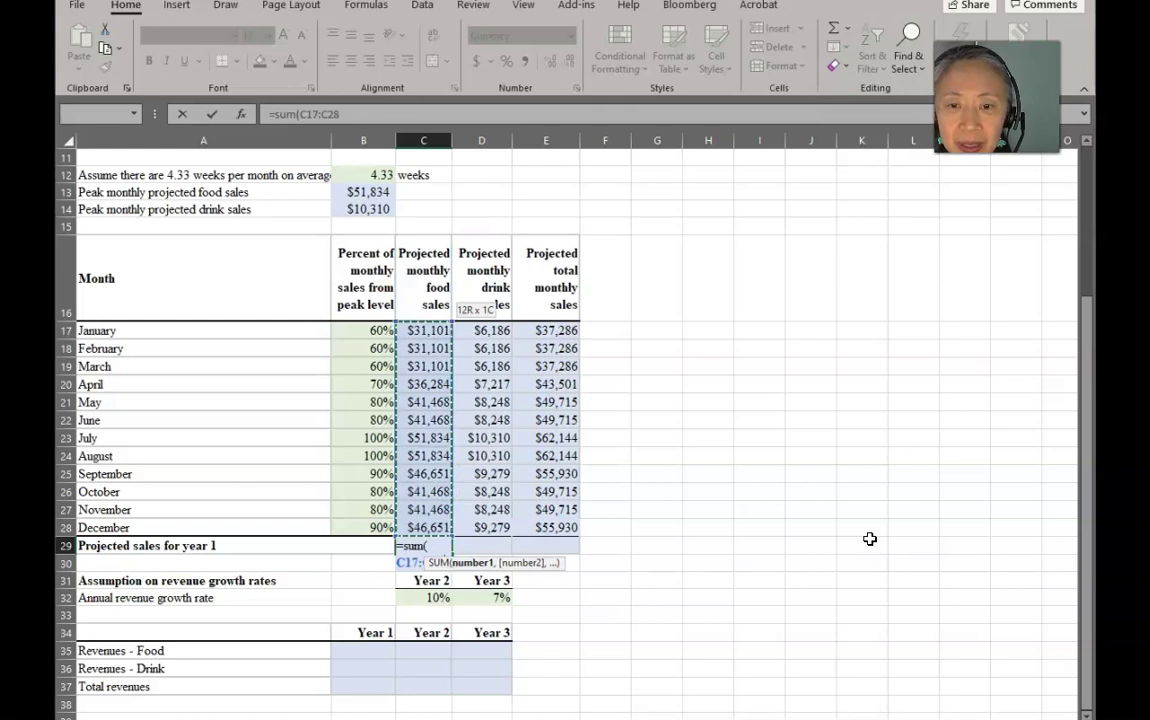
key("ctrl+Return")
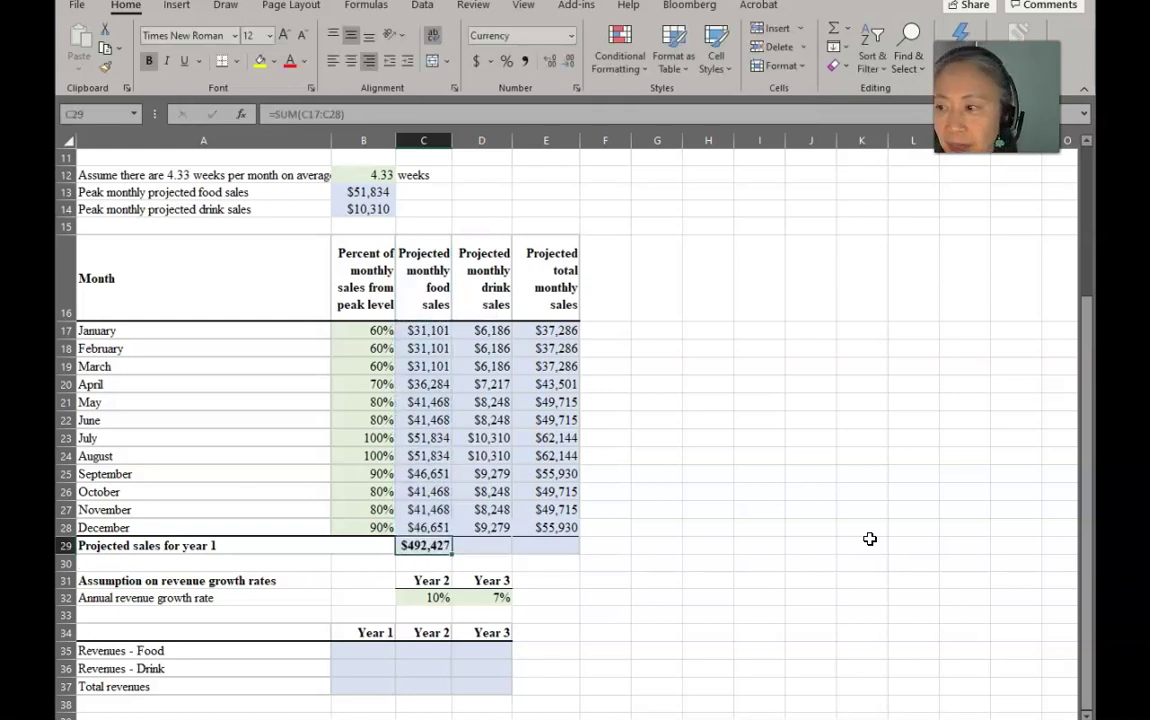
Fill the year 1 food sales total across D29:E29 for drink and total sales
key("shift+Right")
key("shift+Right")
key("ctrl+r")
type("\\")
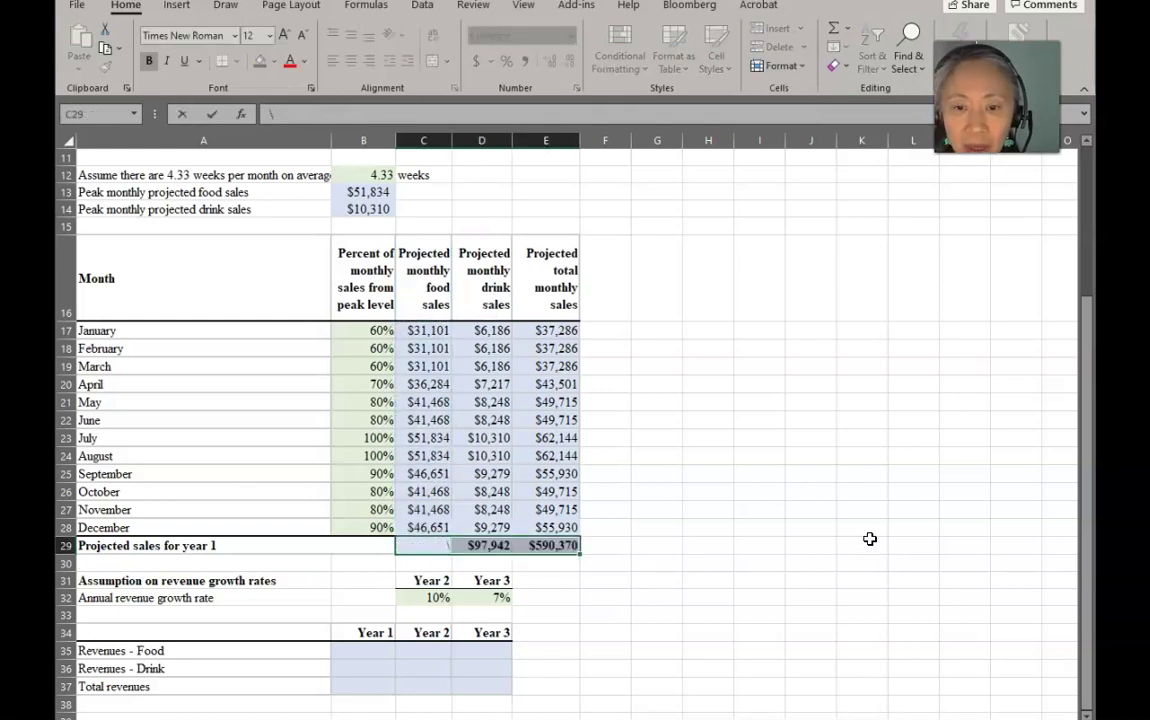
key("Escape")
left_click(546, 545)
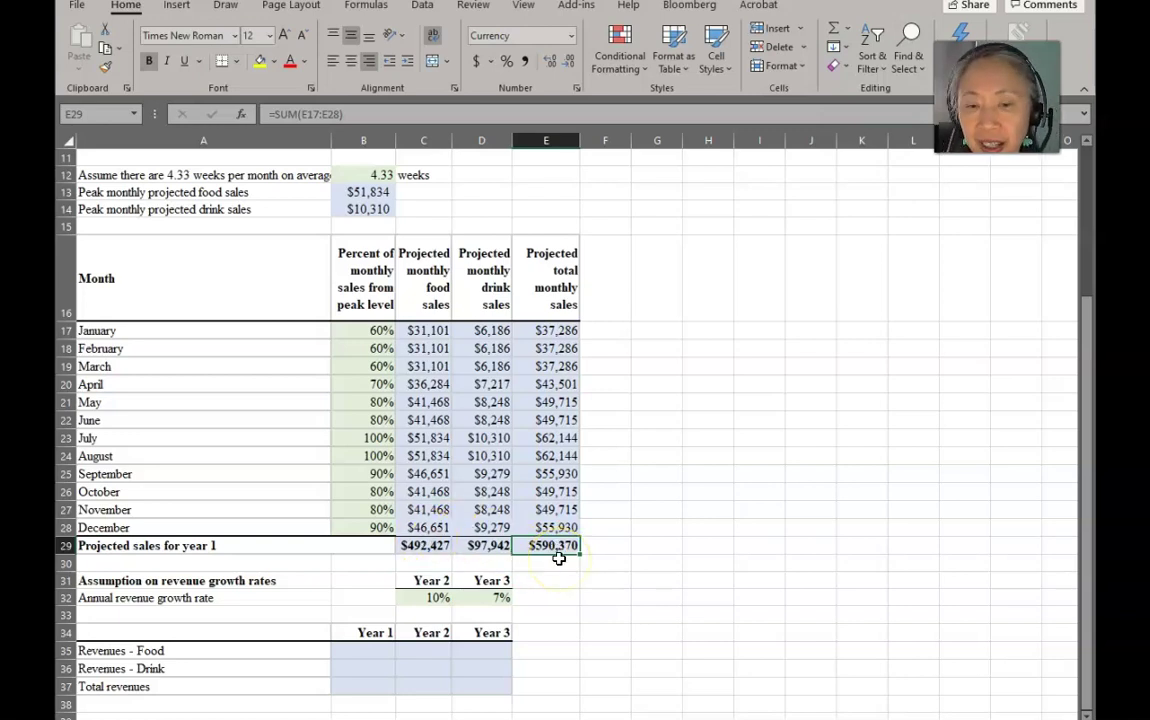
Link the Year 1 food and drink revenues in B35 and B36 to the year 1 sales totals in C29 and D29
left_click(363, 645)
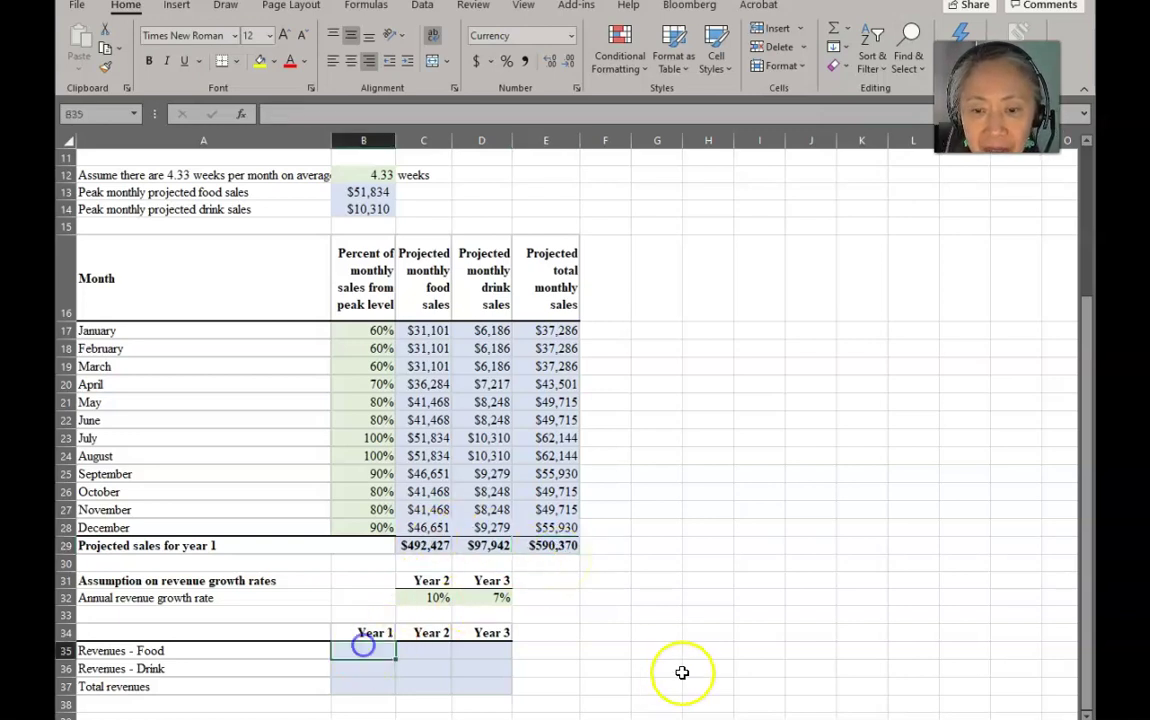
type("=")
left_click(428, 547)
key("Return")
type("=")
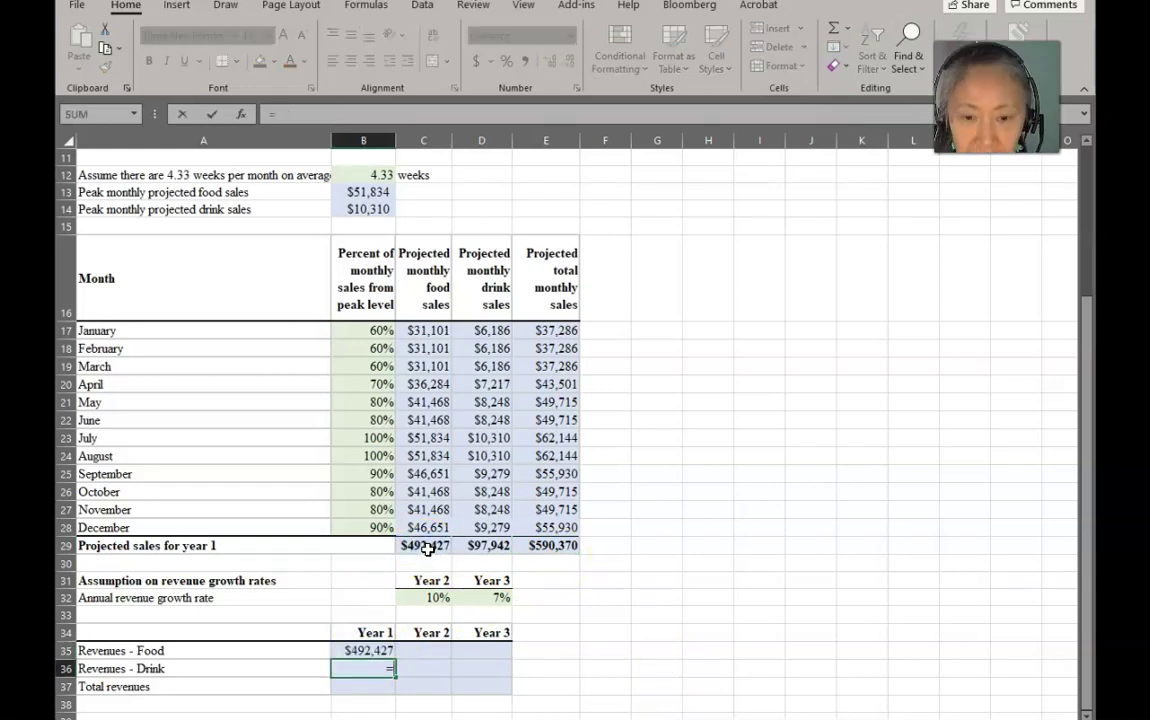
left_click(466, 546)
key("Return")
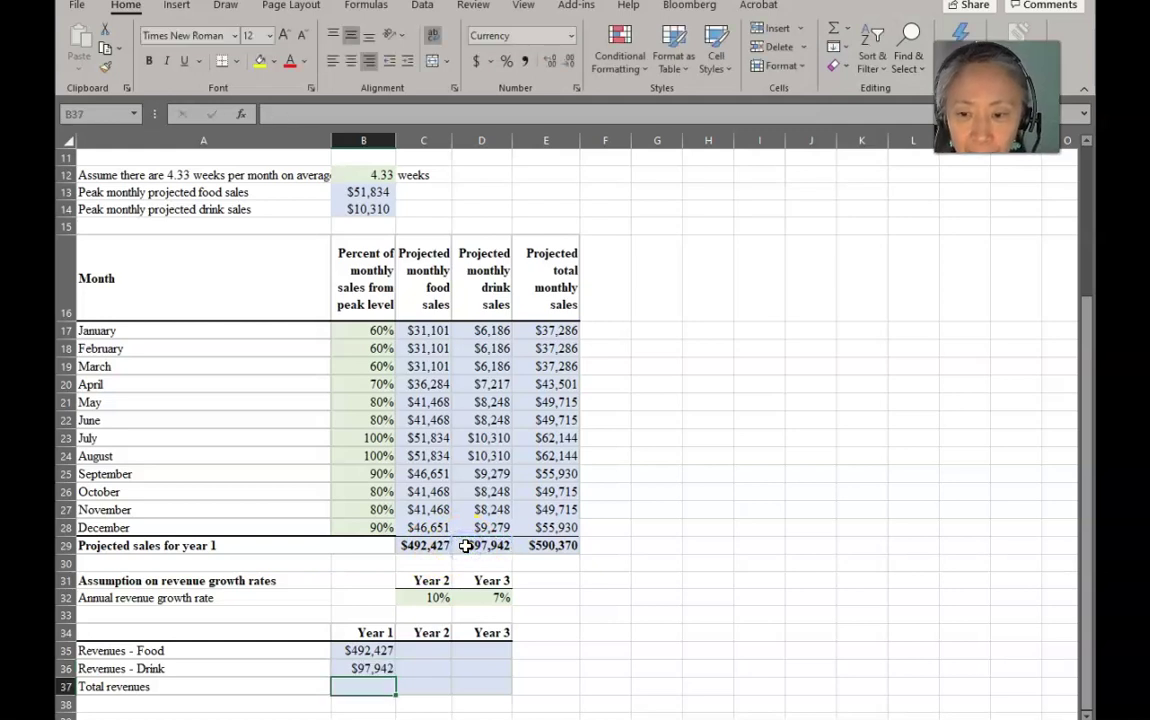
Calculate Year 1 total revenues in B37 by adding B35 and B36
type("=")
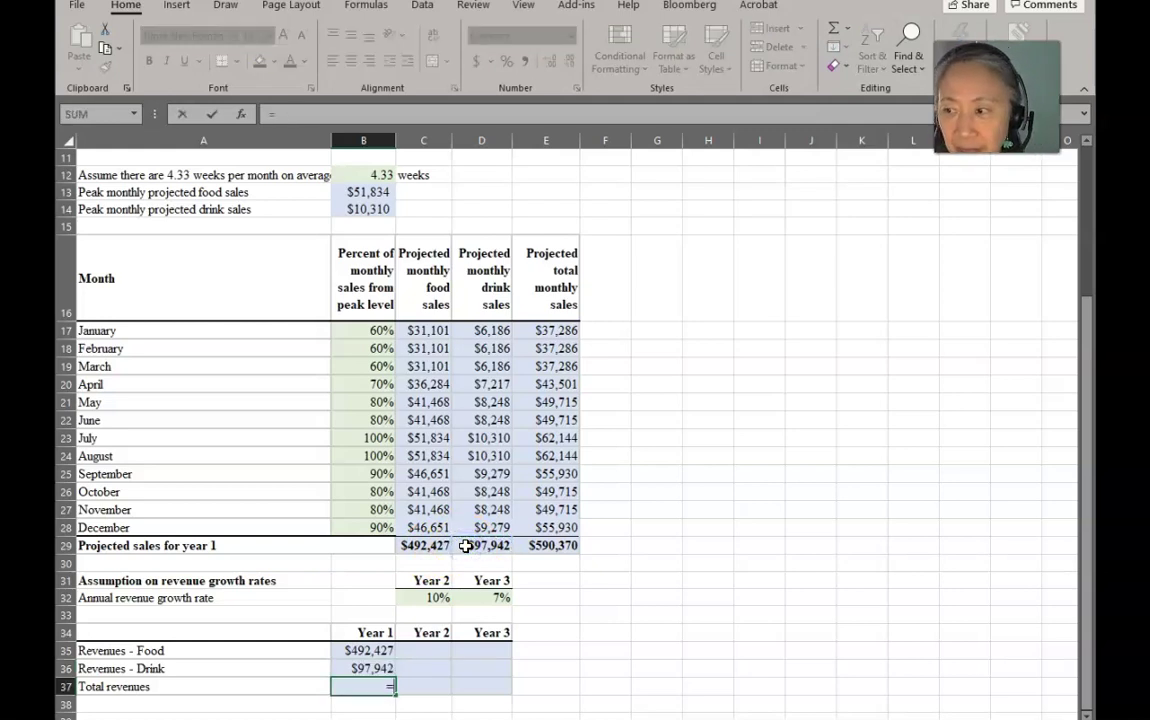
key("Up")
key("Up")
type("+")
key("Up")
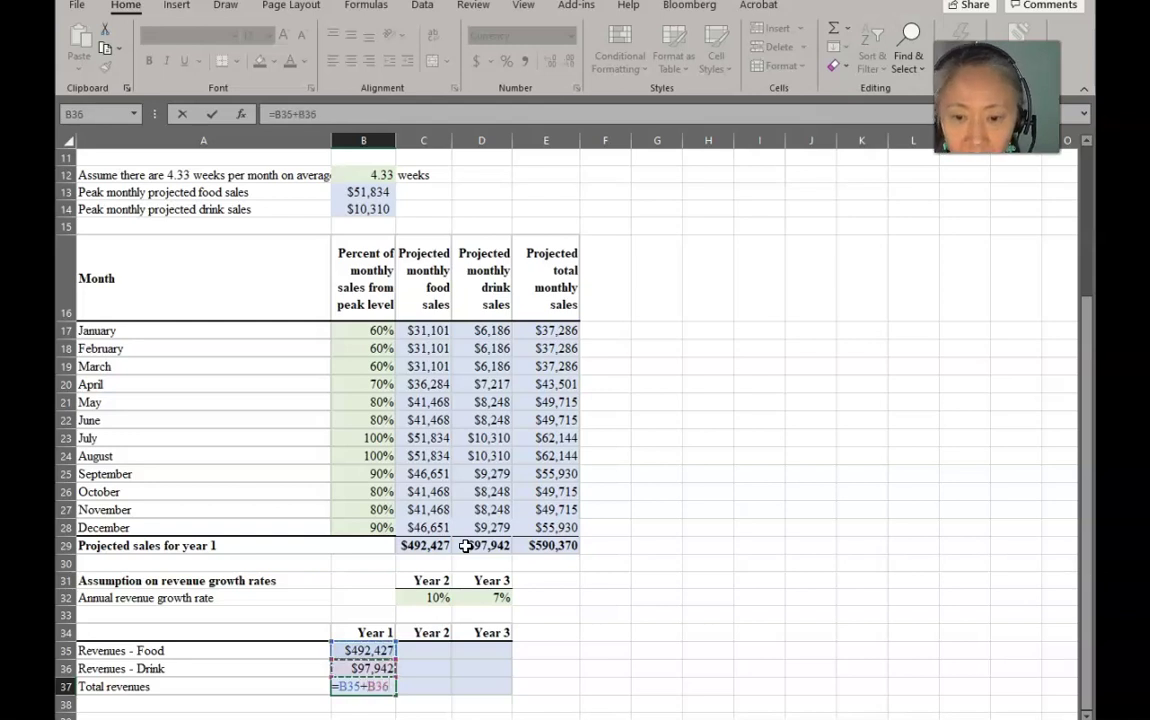
key("Return")
Calculate Year 2 food revenues in C35 with =B35*(1+C$32), locking the row of the growth rate reference
scroll(466, 545, "down", 2)
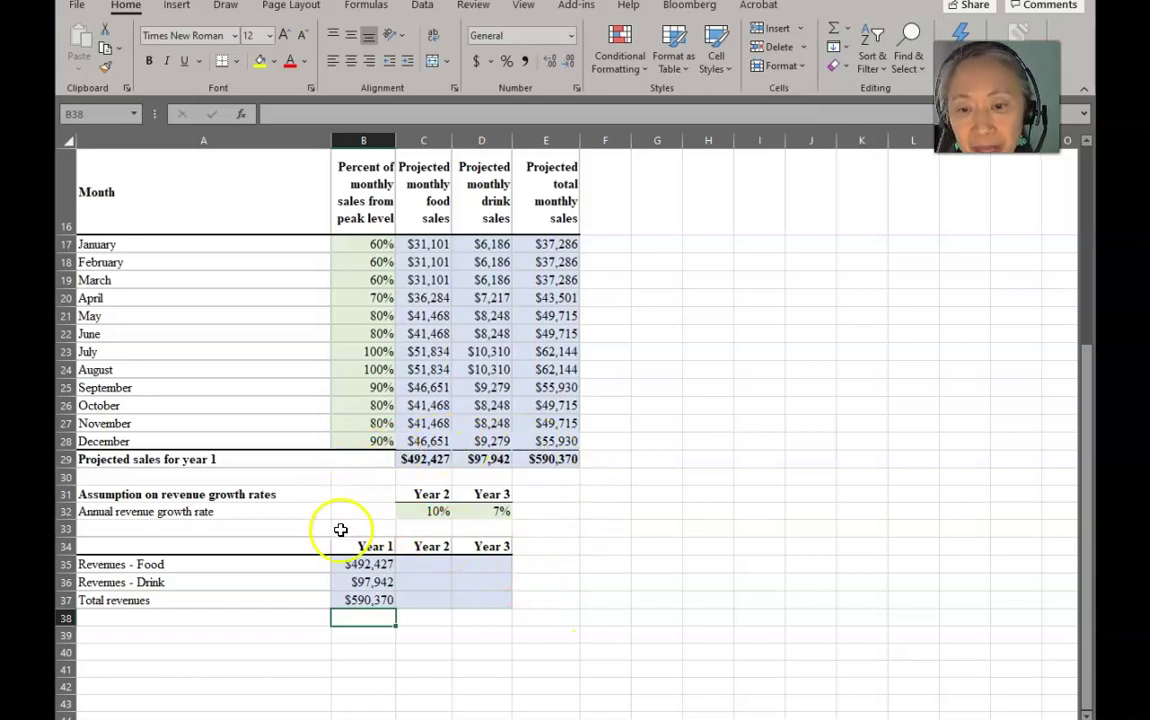
left_click(433, 563)
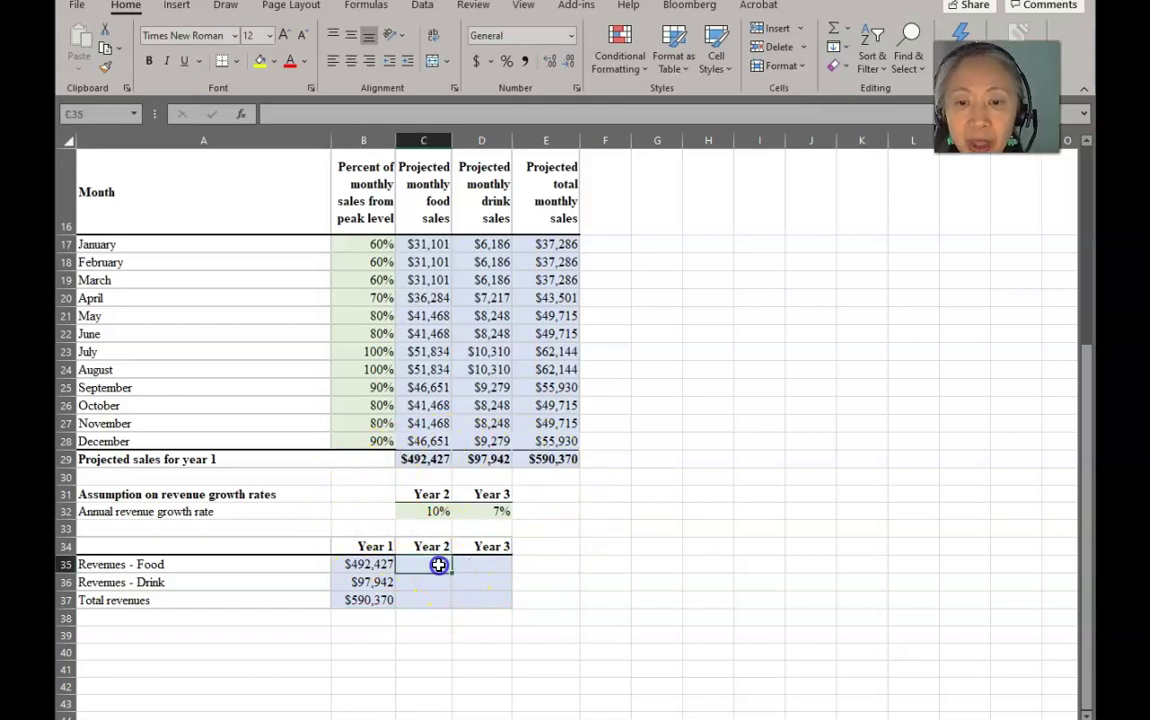
type("=")
key("Left")
type("*(")
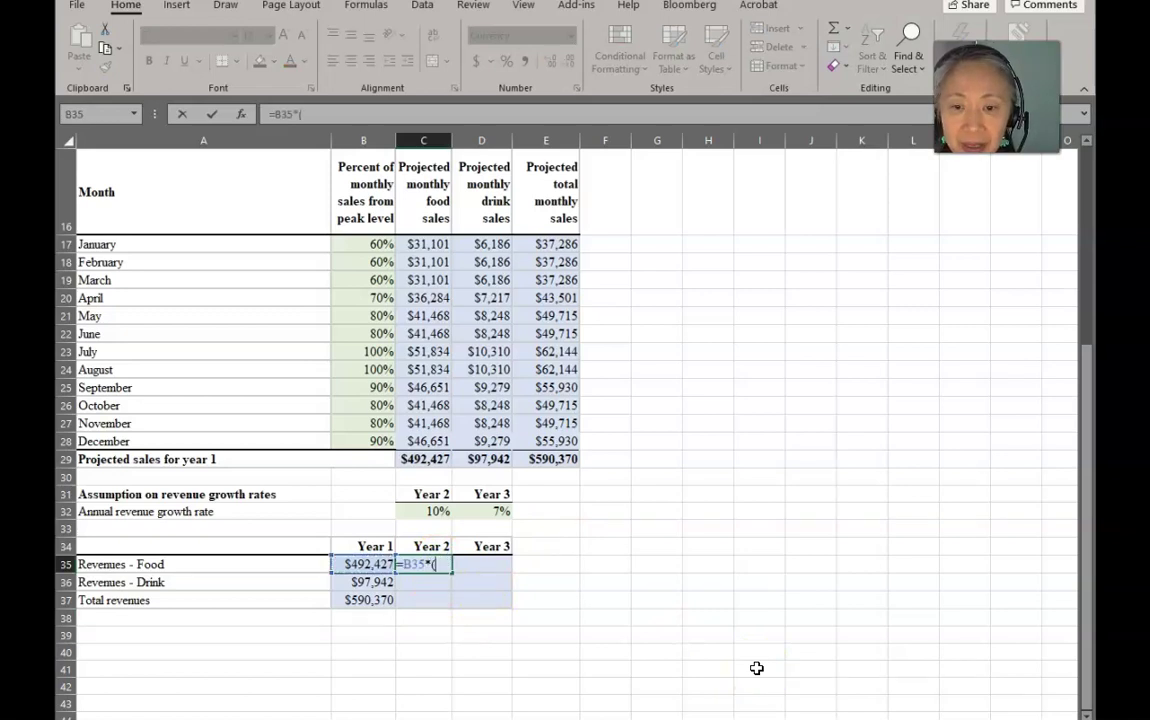
type("1+")
key("Up")
key("Up")
key("Up")
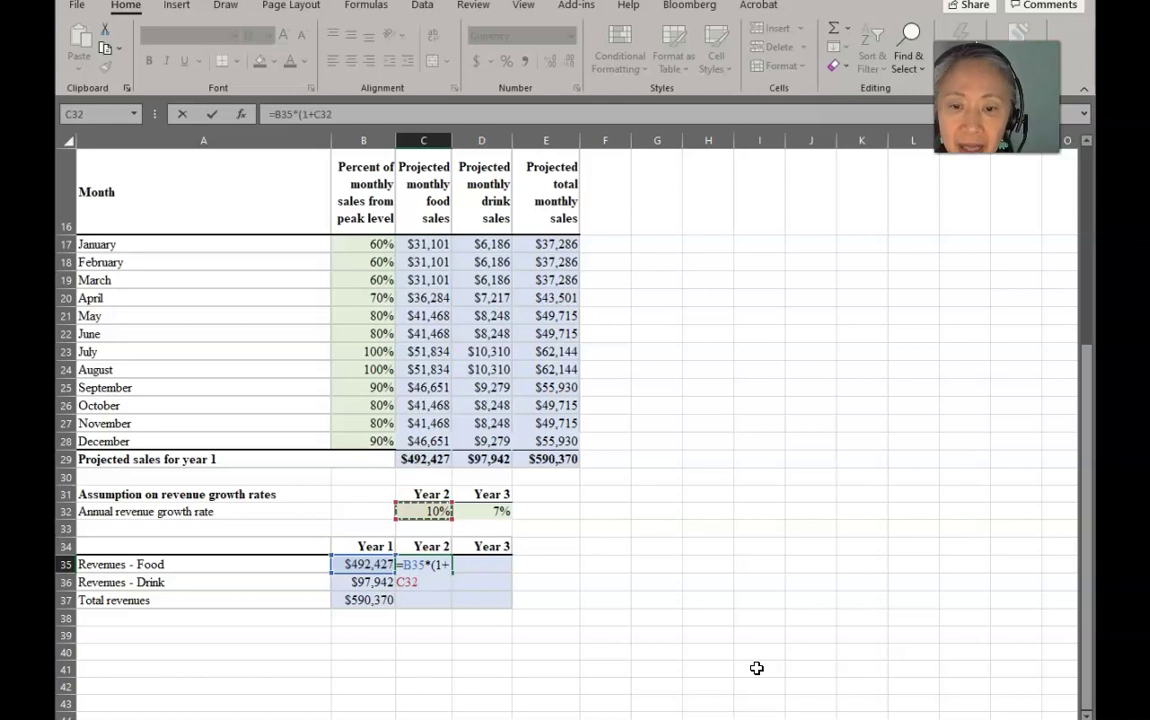
key("F4")
key("F4")
key("Return")
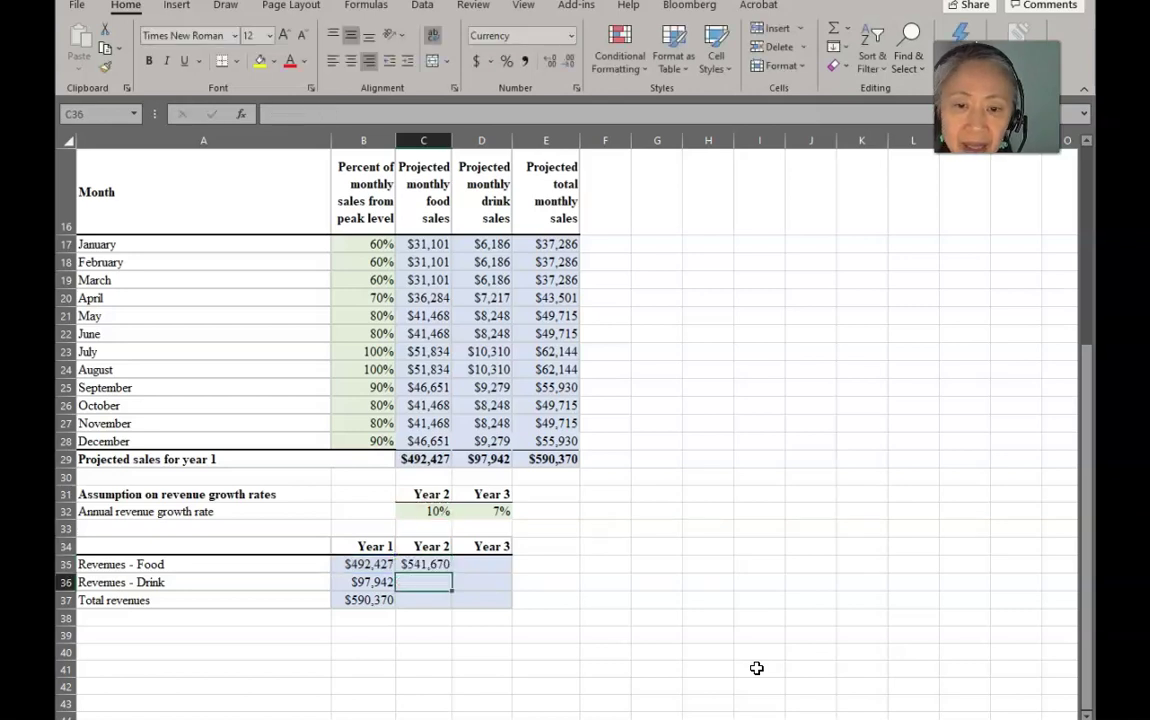
Copy the Year 2 food revenue formula in C35 across C35:D36 for food and drink in Years 2 and 3
key("Up")
key("ctrl+c")
key("shift+Down")
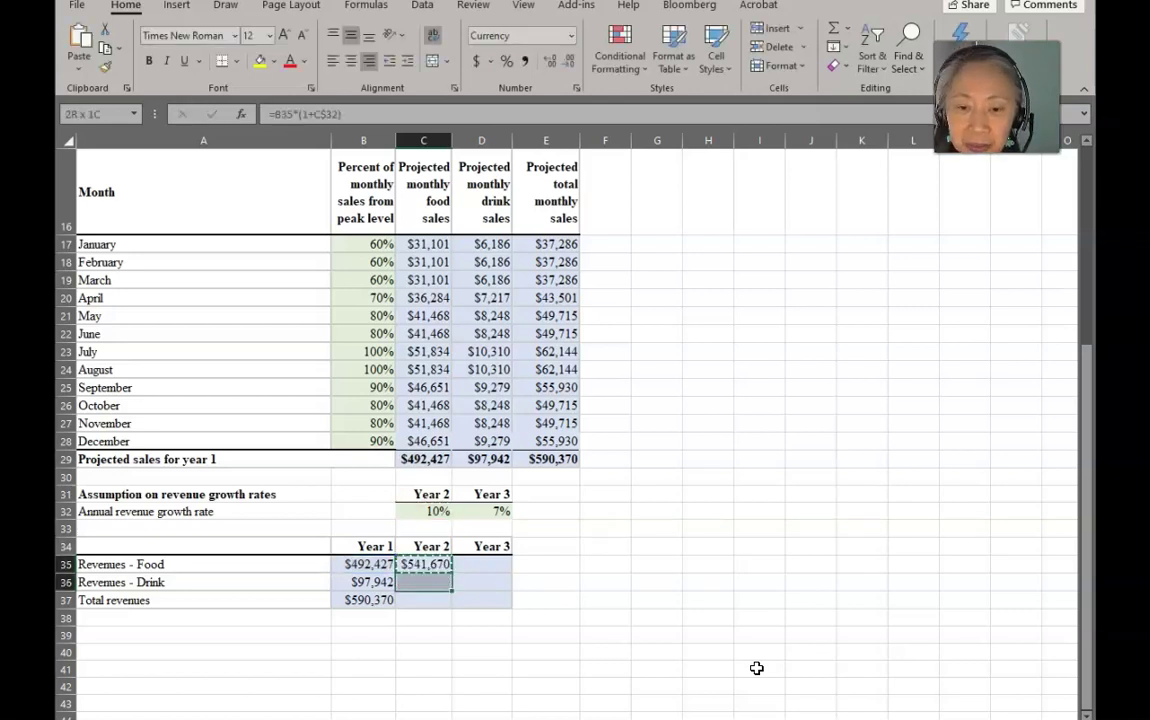
key("shift+Right")
key("ctrl+v")
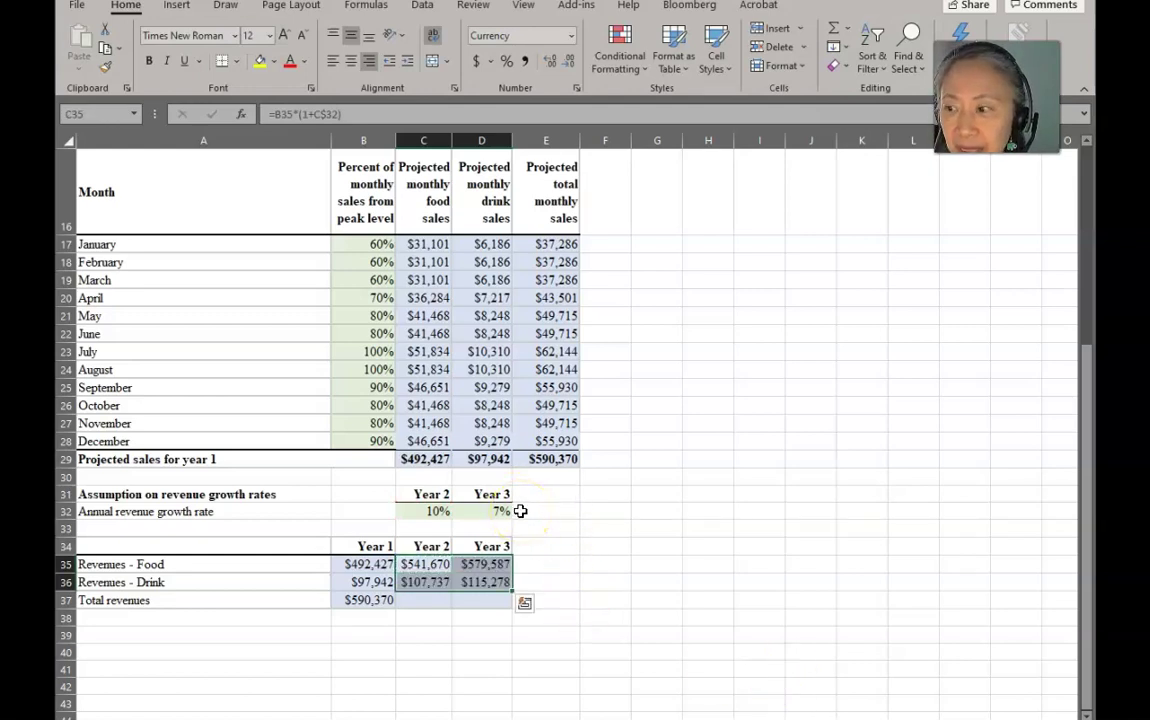
Copy the Year 1 total revenues formula in B37 to Years 2 and 3 in C37:D37
left_click(365, 600)
key("ctrl+c")
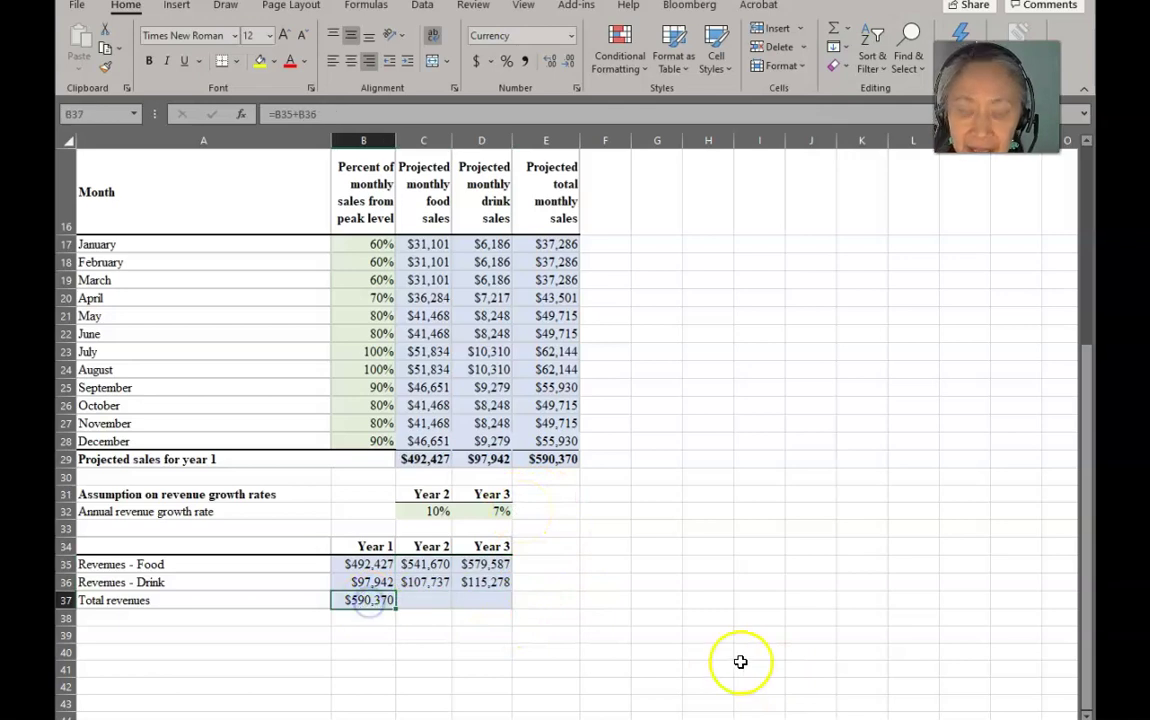
key("shift+Right")
key("shift+Right")
key("ctrl+v")
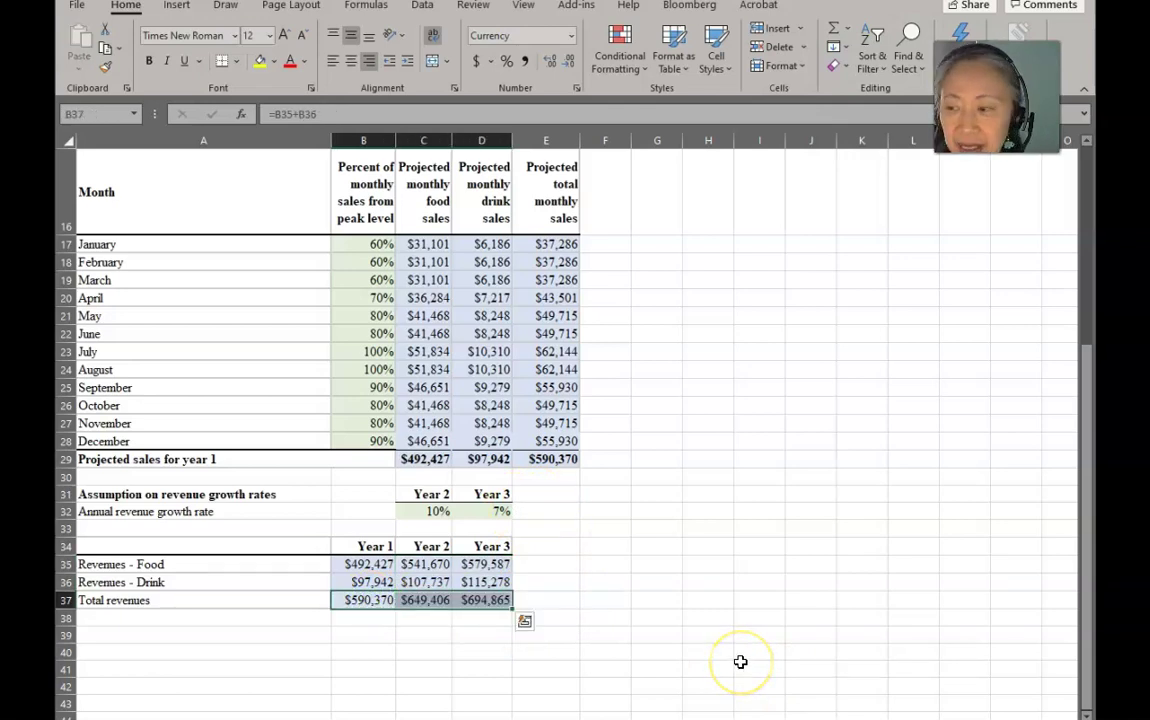
Apply a border to the Revenues - Drink row, A36:D36
left_click_drag(264, 582, 490, 582)
left_click(222, 61)
left_click(573, 563)
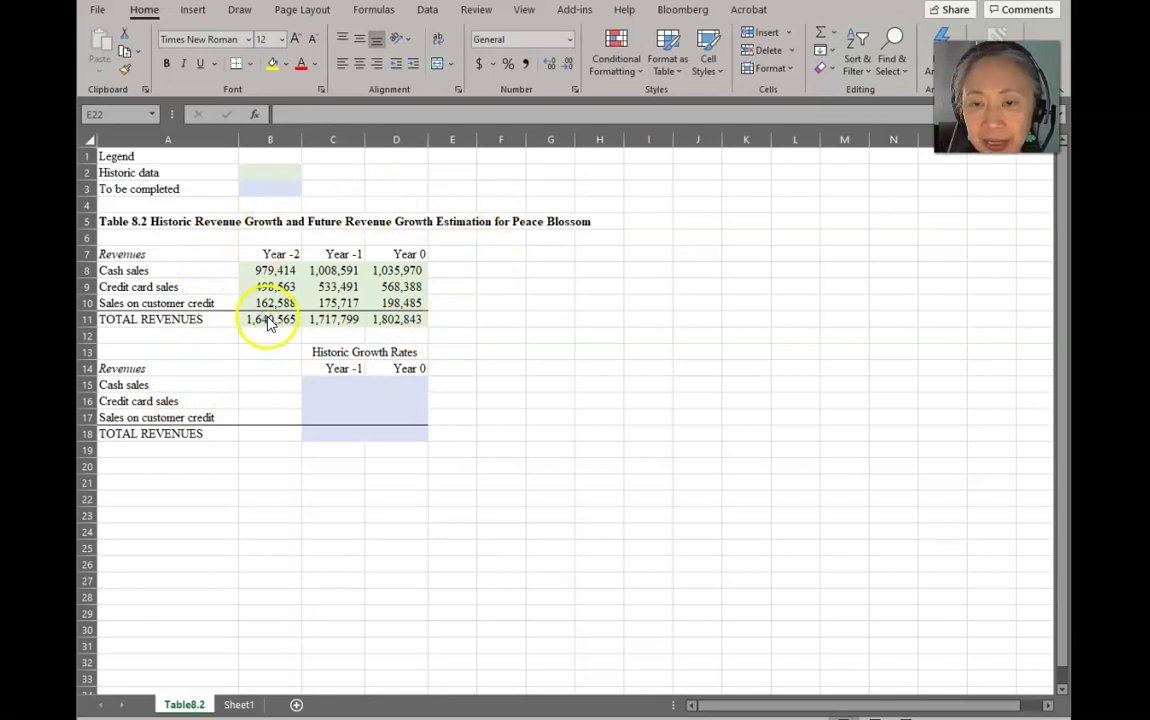
In Table 8.2, calculate the Year -1 historic growth rate of cash sales in C15 with =C8/B8-1
left_click(344, 271)
left_click(405, 270)
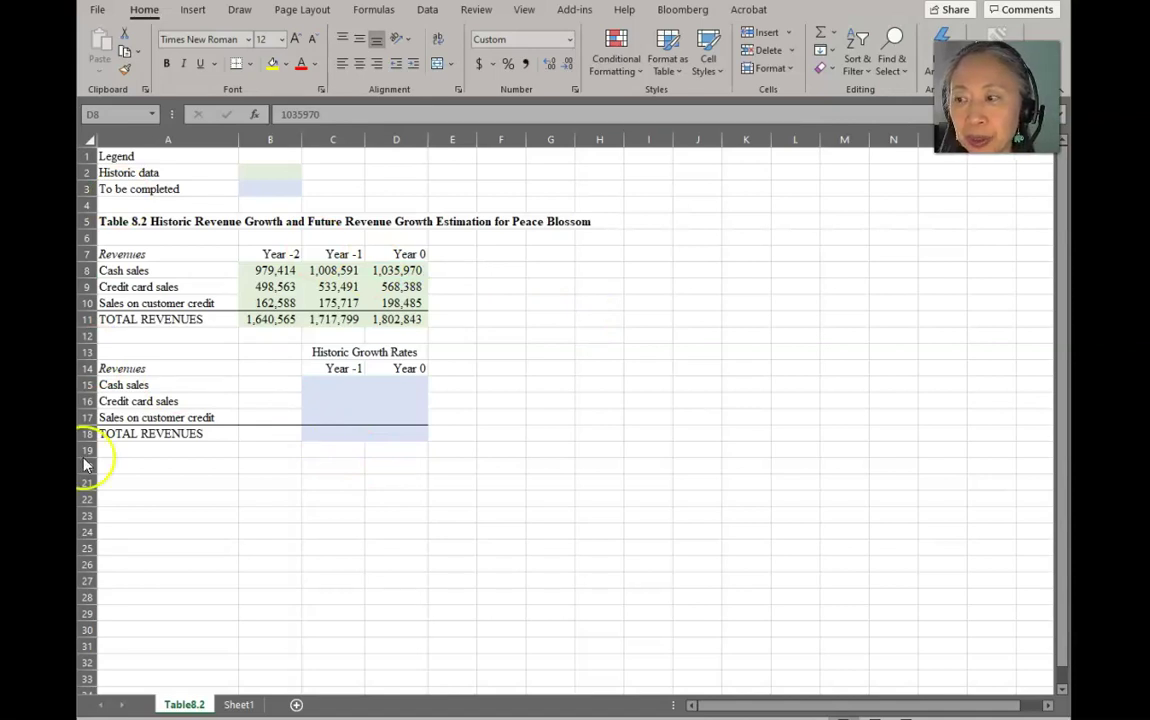
left_click(341, 382)
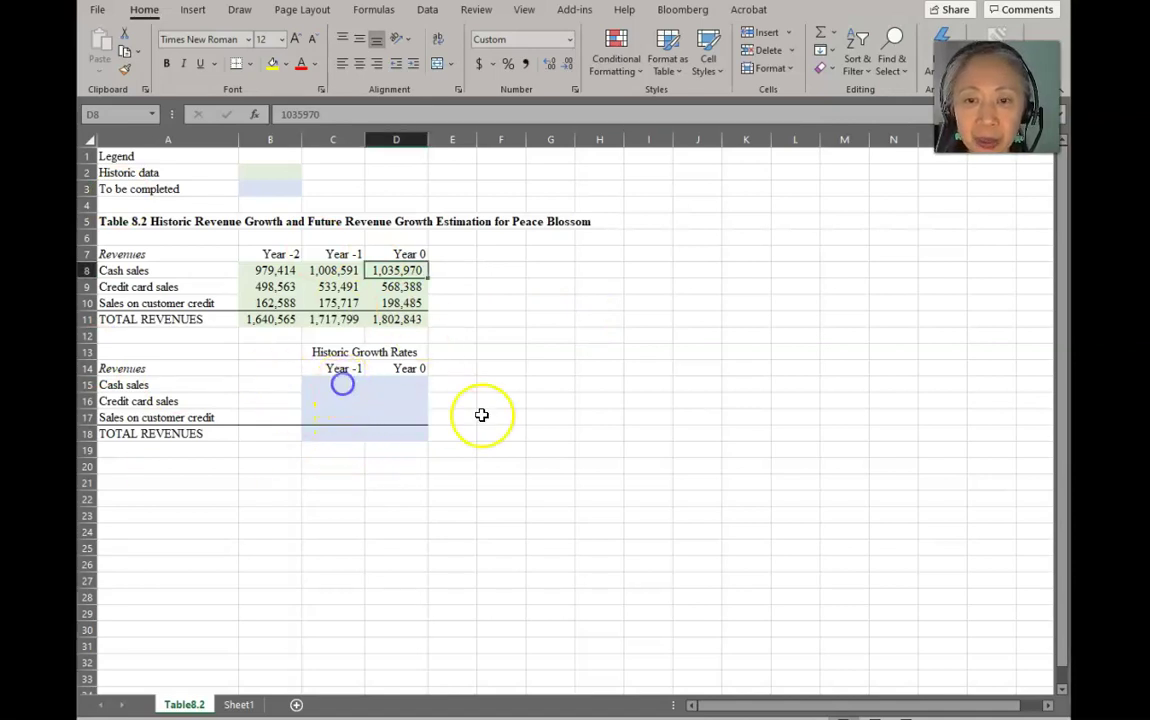
left_click(336, 385)
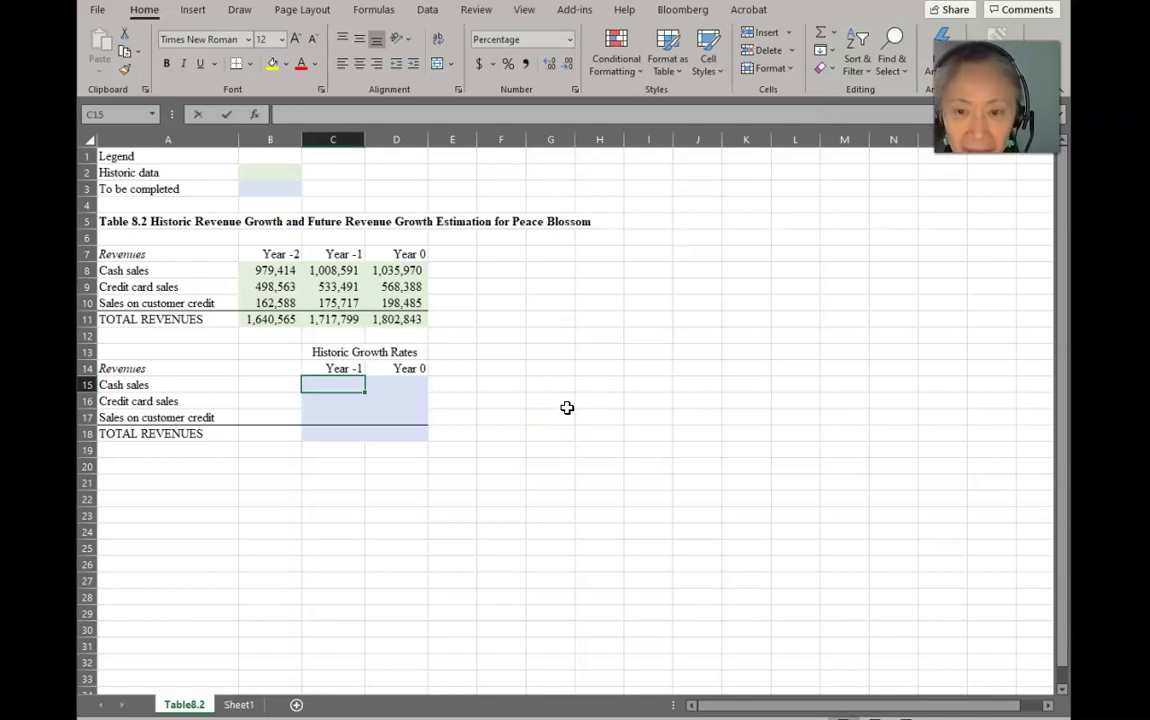
type("=")
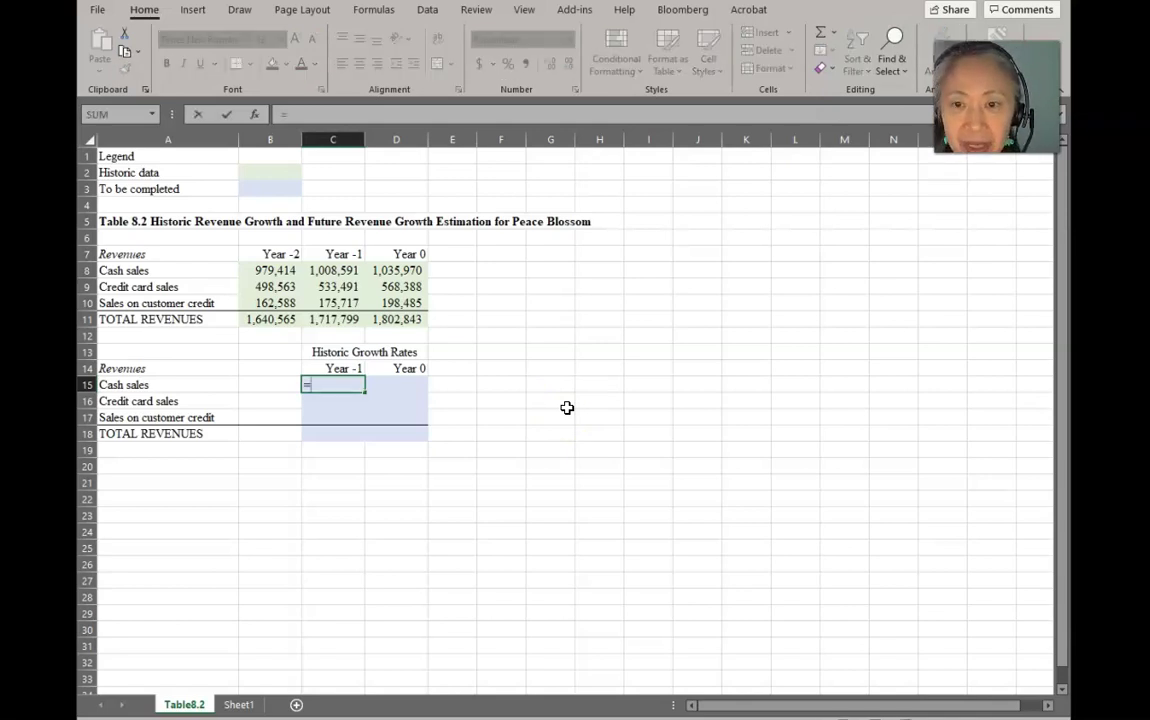
left_click(331, 275)
type("/")
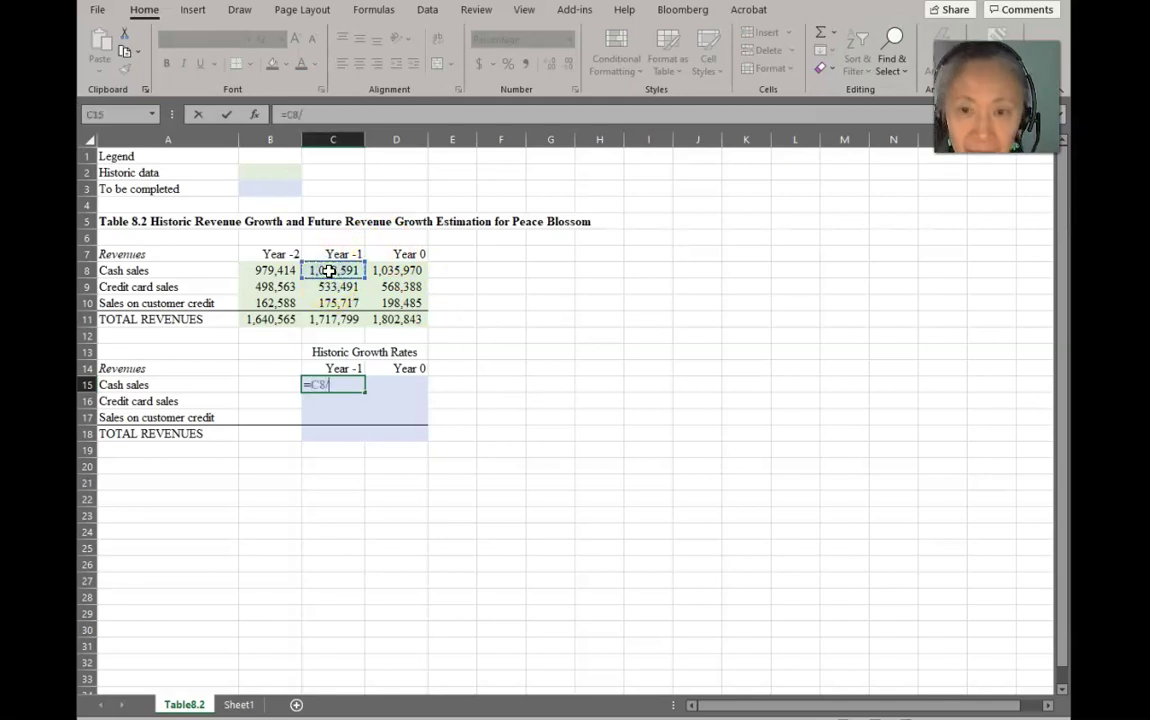
left_click(262, 269)
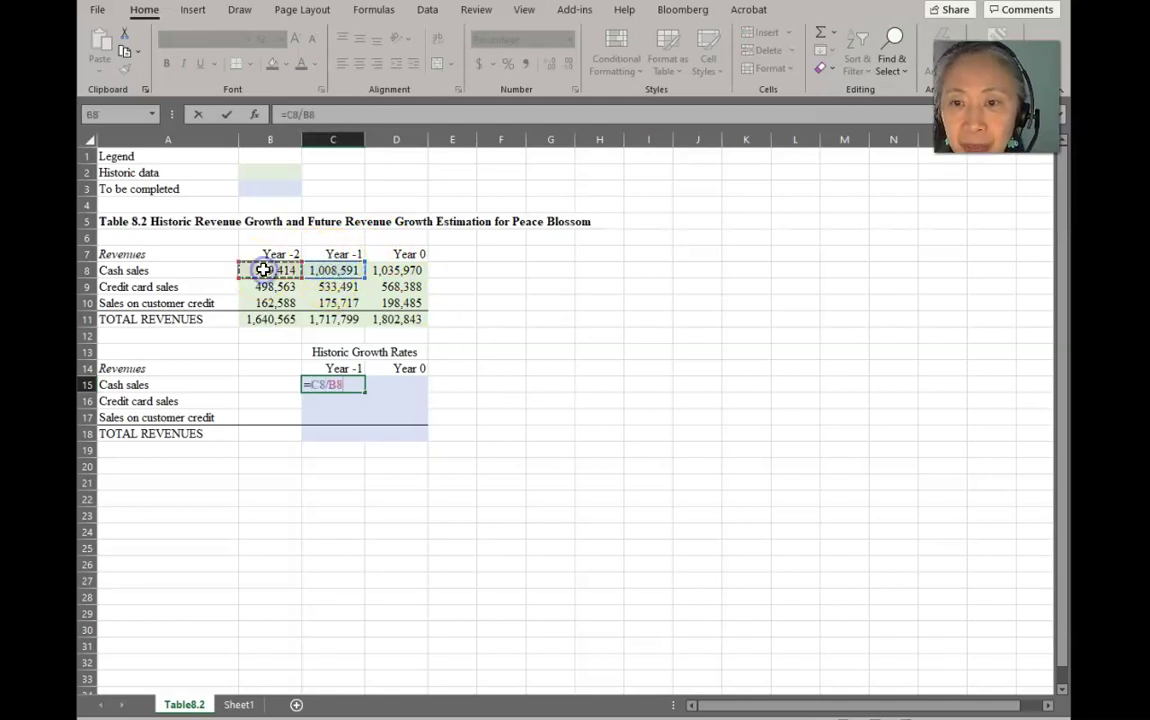
type("-")
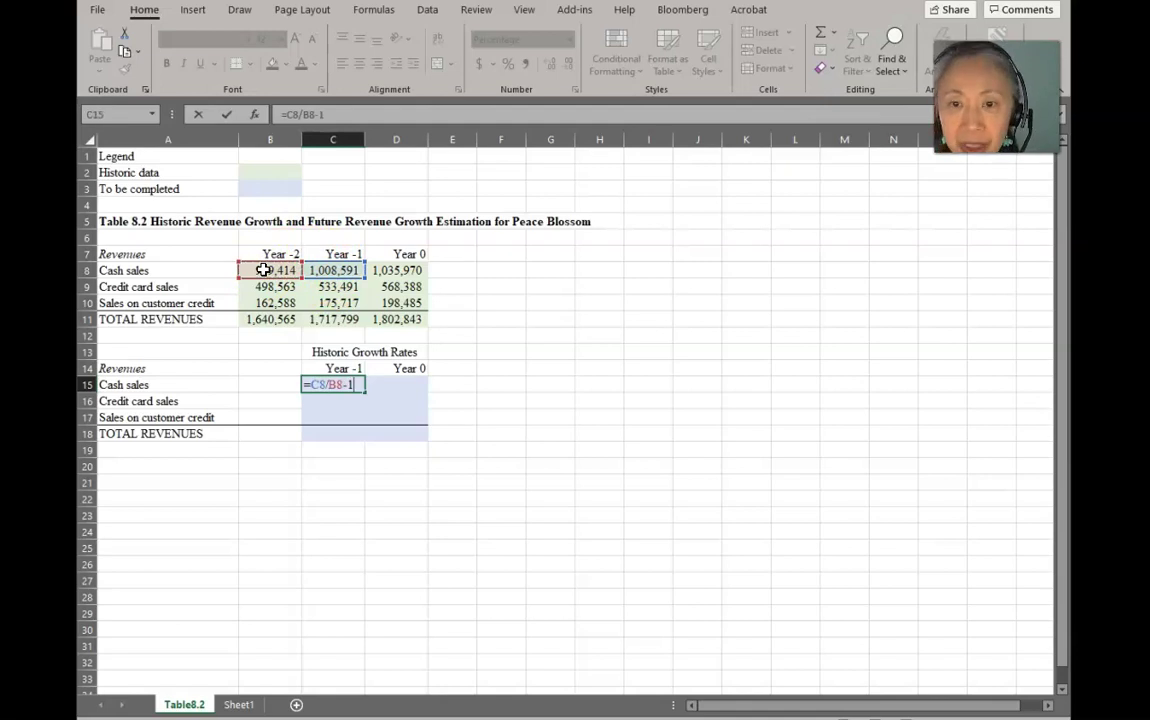
type("1")
key("Return")
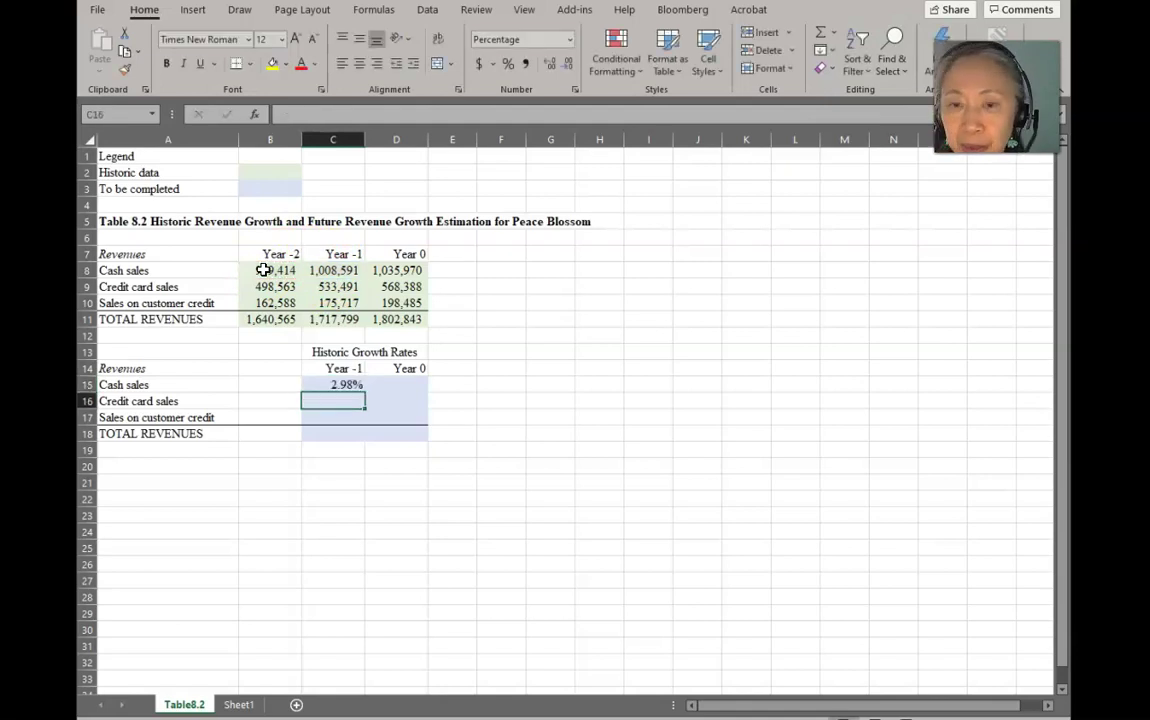
Copy the cash sales growth formula in C15 and paste it as formulas only across C15:D18
left_click(342, 385)
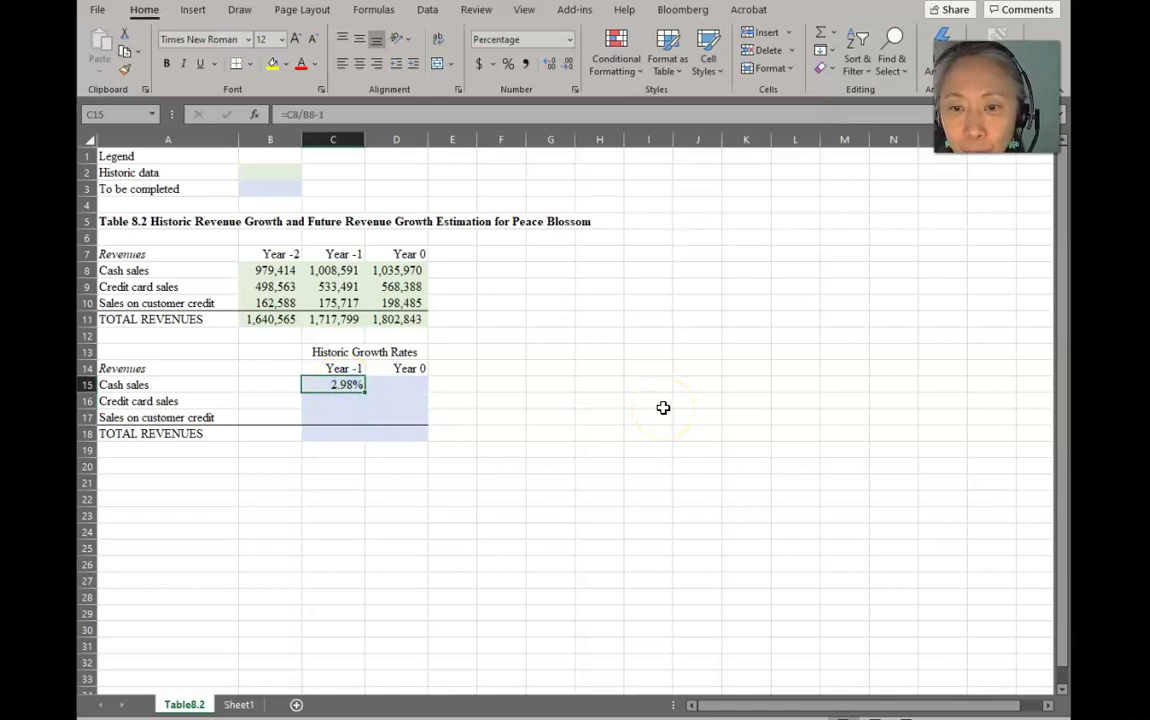
key("ctrl+c")
key("shift+Down")
key("shift+Down")
key("shift+Down")
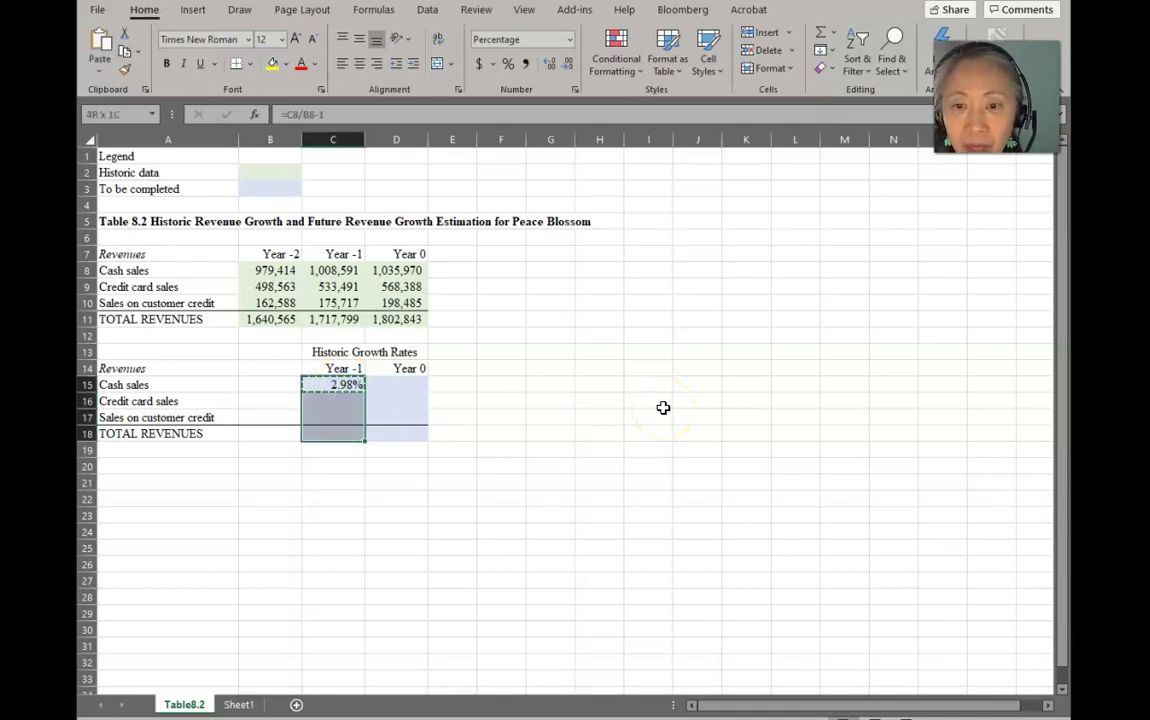
key("shift+Right")
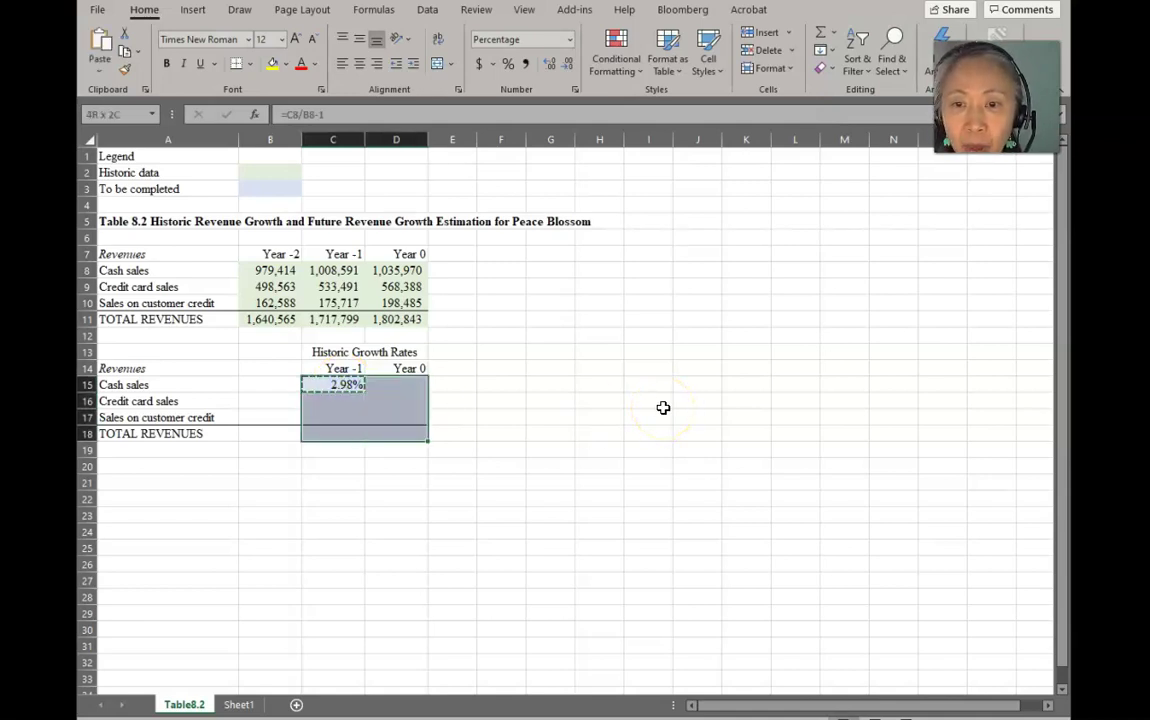
left_click(100, 70)
left_click(120, 116)
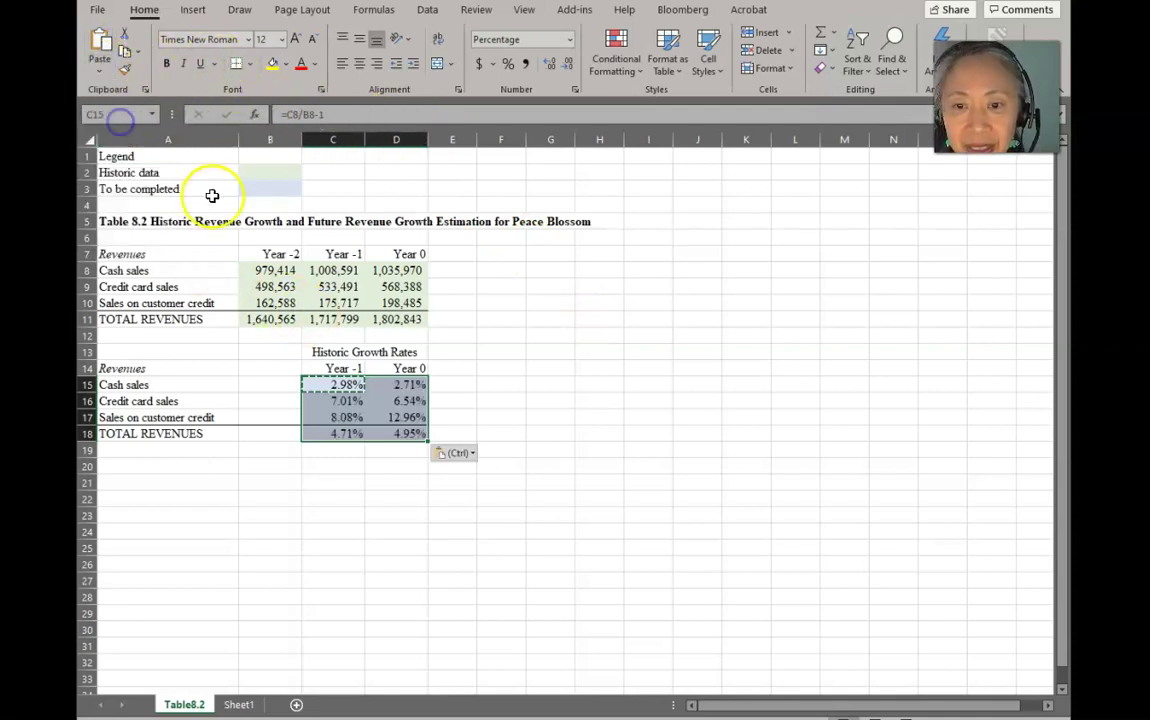
left_click(503, 415)
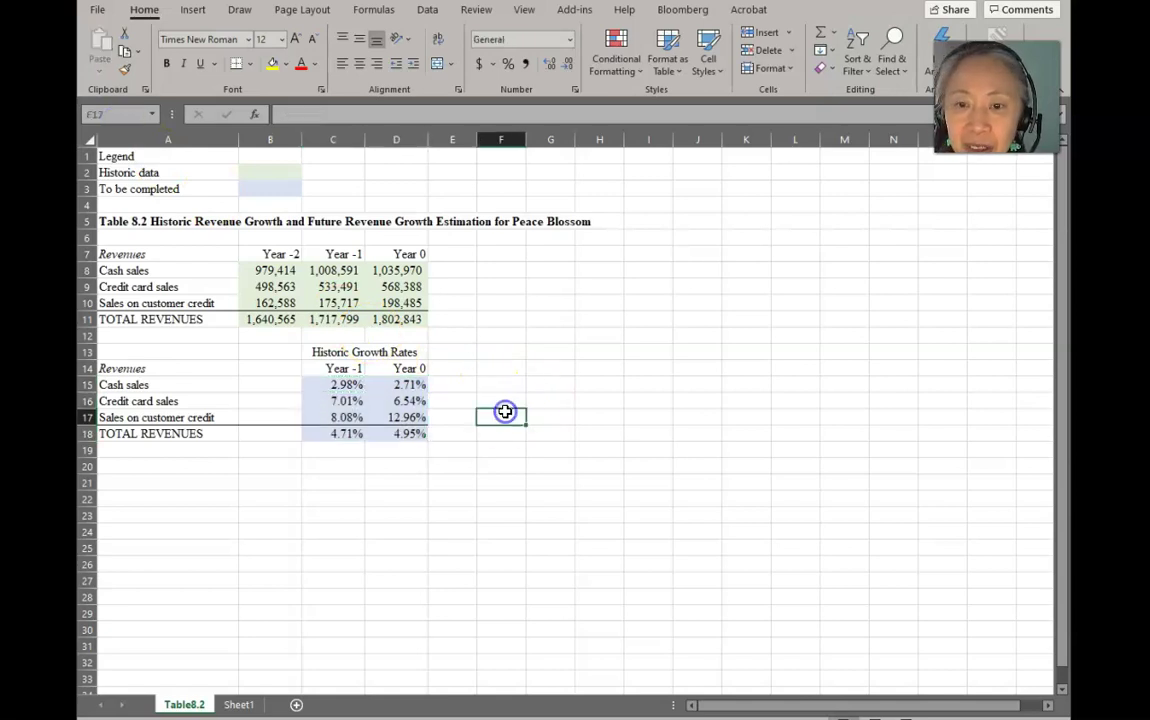